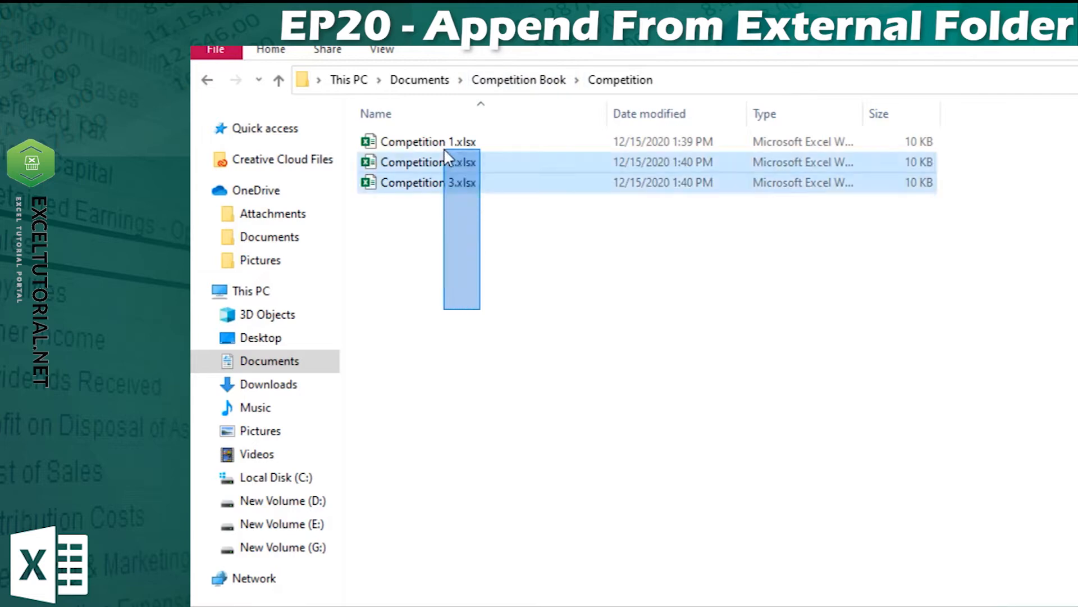
left_click(507, 276)
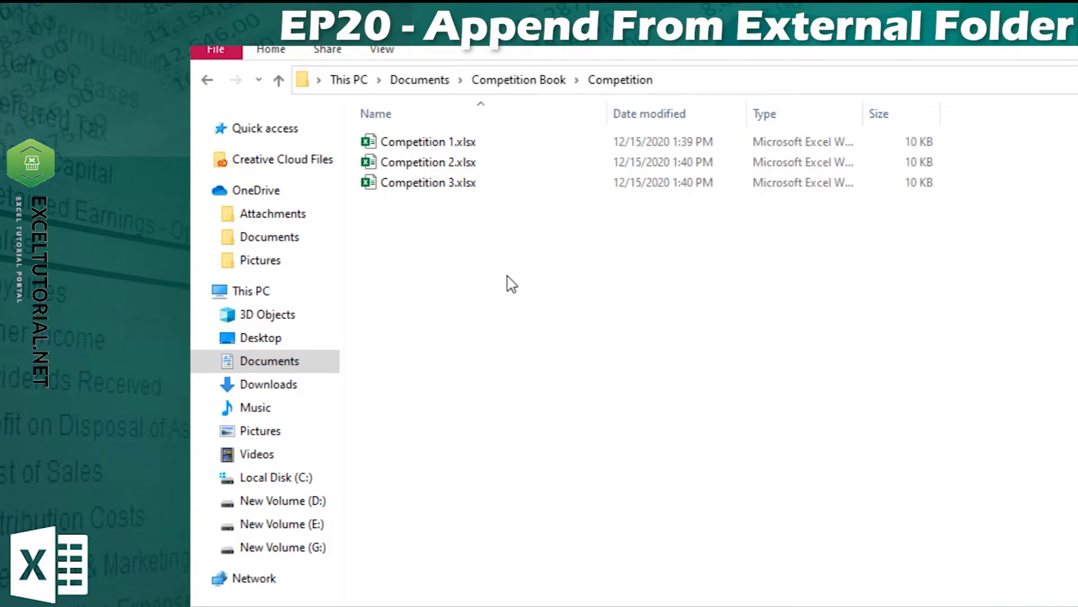
left_click_drag(550, 302, 520, 147)
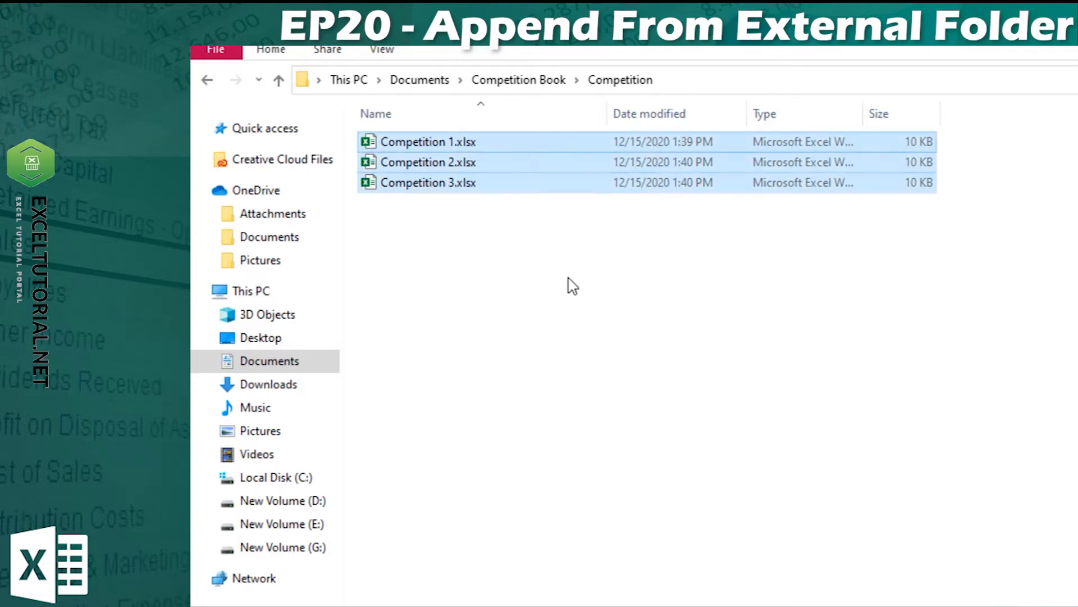
left_click(591, 333)
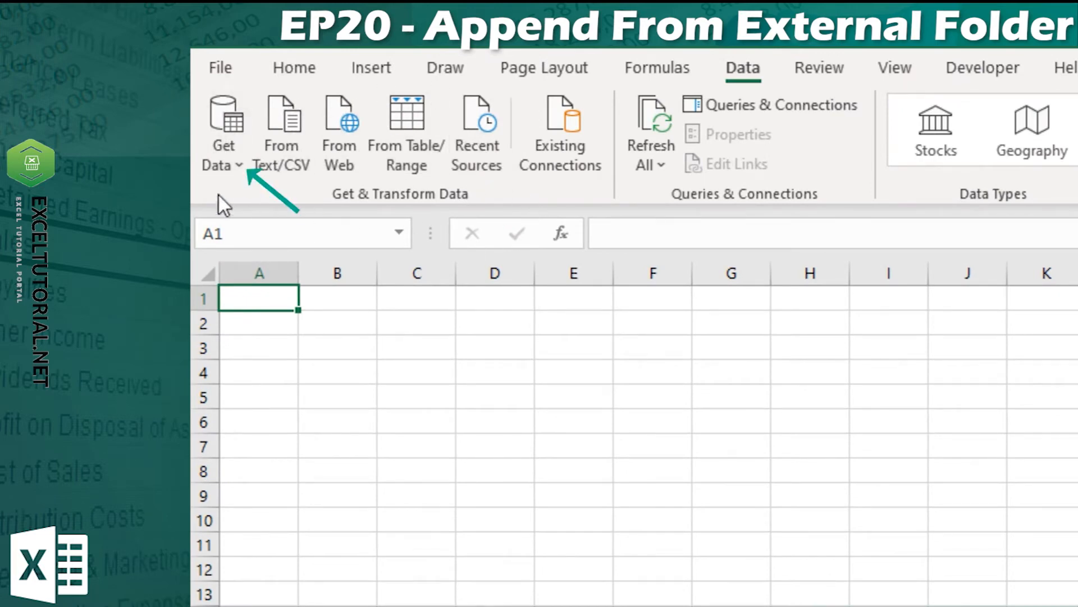
Get data from a folder, choosing the Competition folder inside Documents > Competition Book as the source
left_click(223, 159)
mouse_move(239, 207)
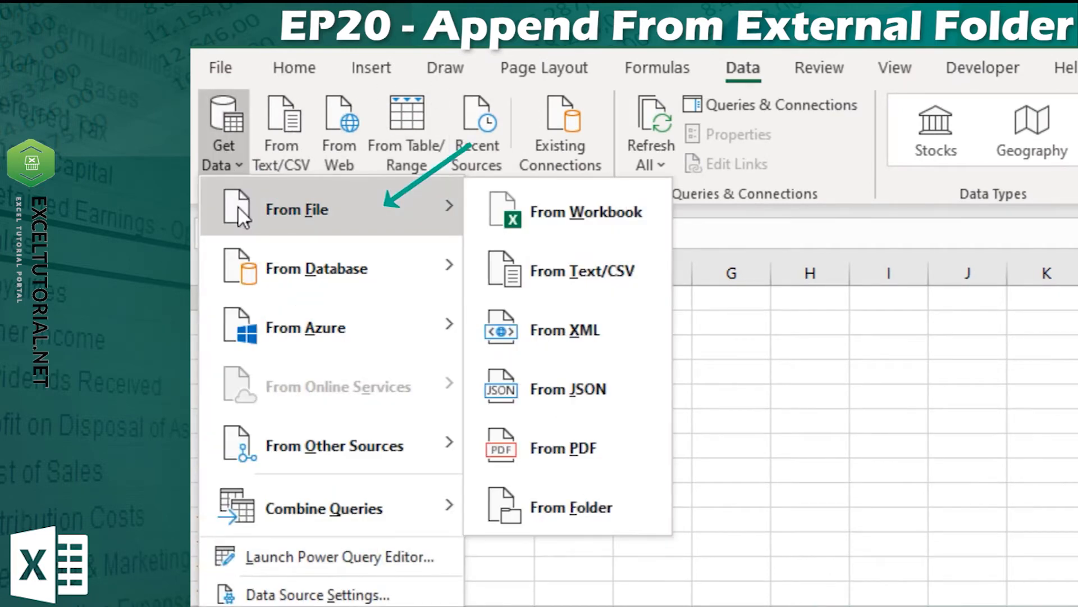
left_click(571, 494)
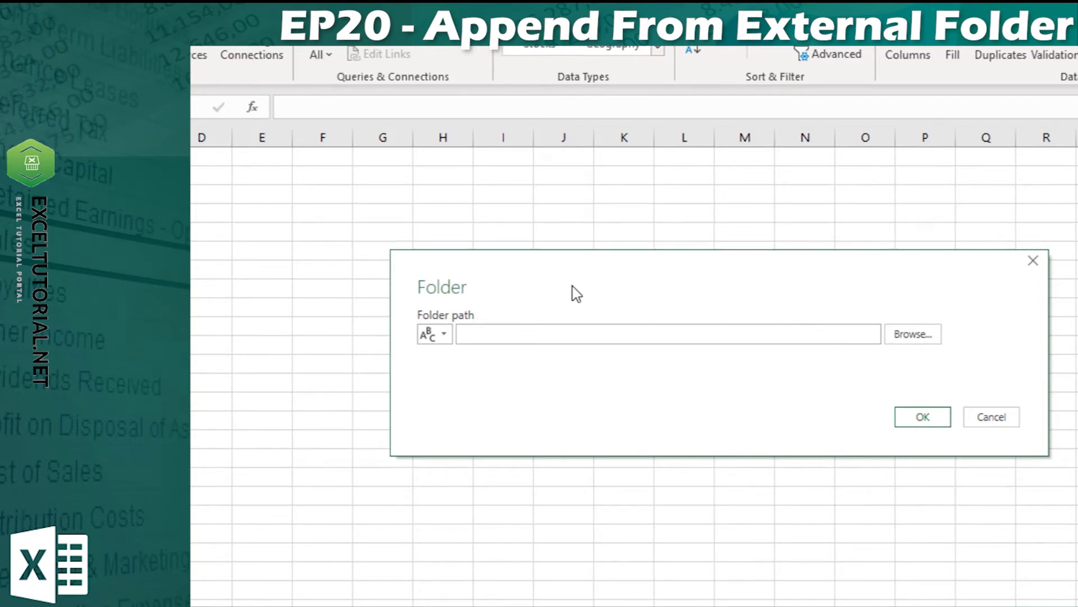
left_click(913, 335)
scroll(702, 332, "down", 1)
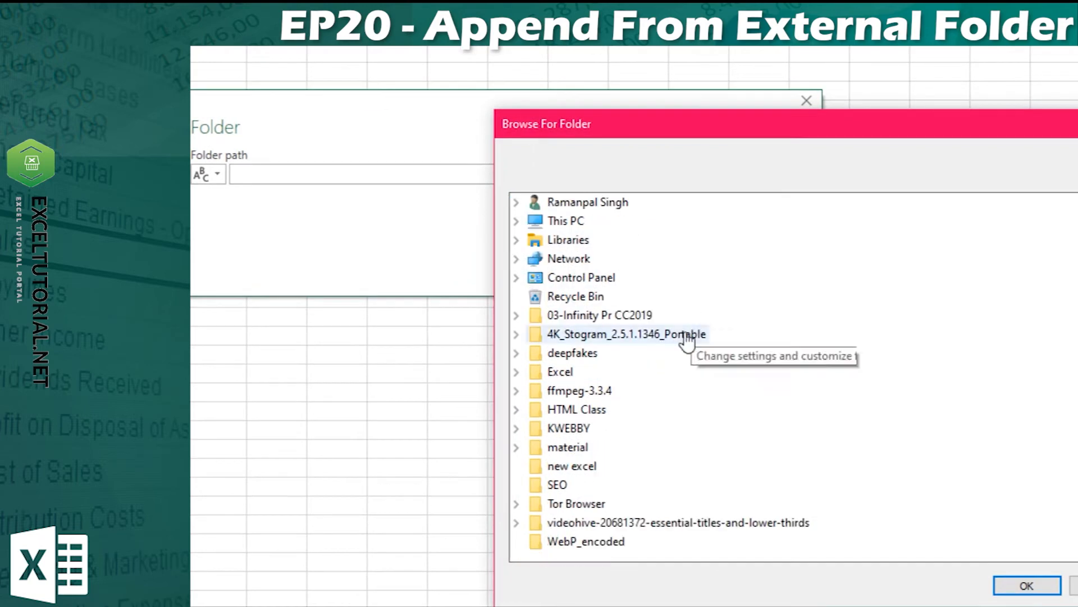
left_click(516, 220)
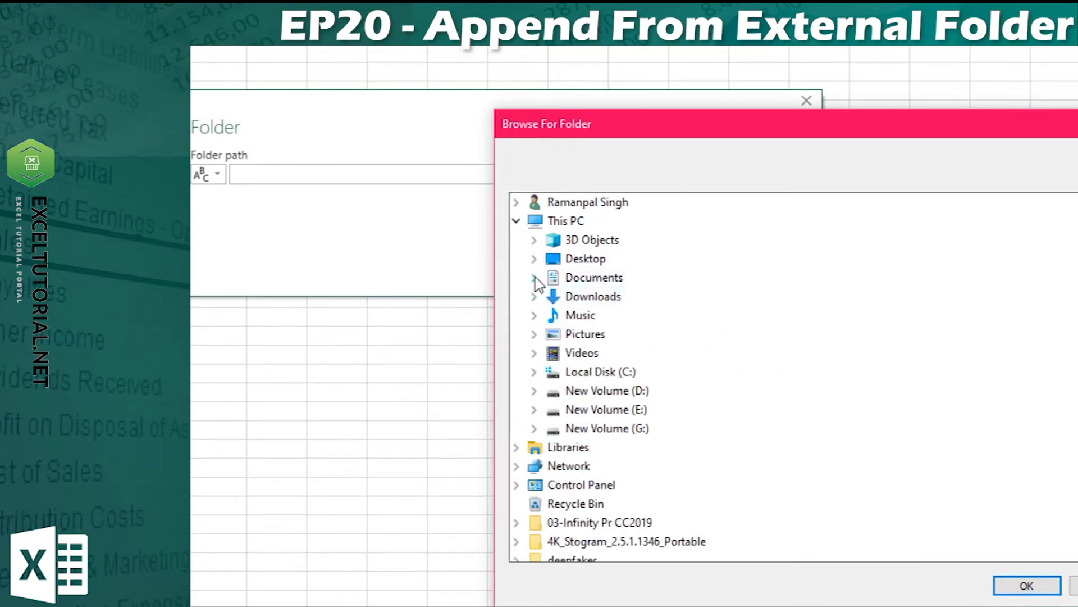
left_click(534, 277)
left_click(552, 353)
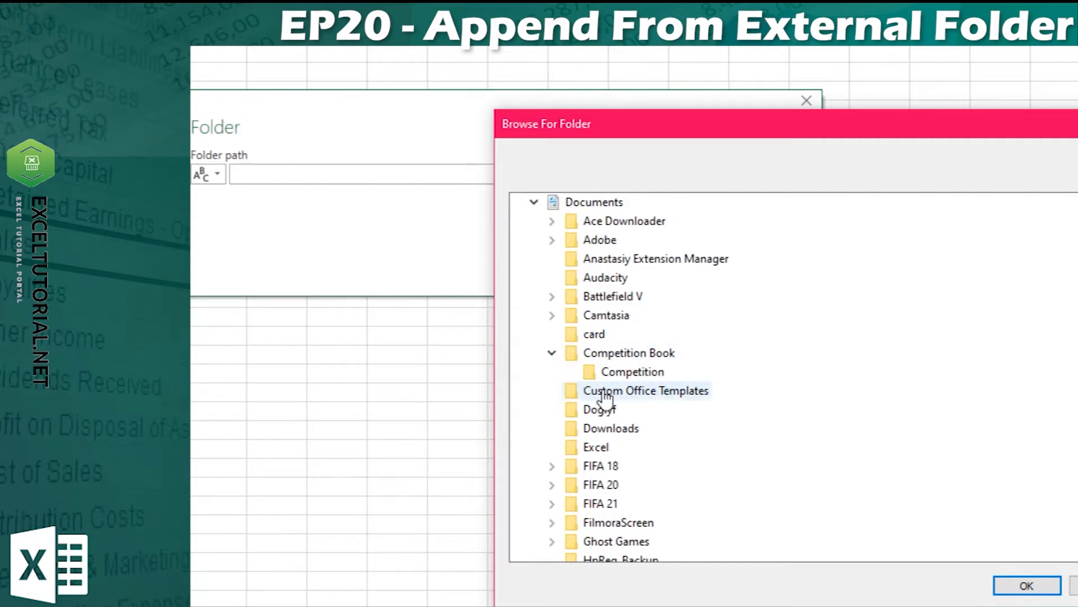
left_click(622, 373)
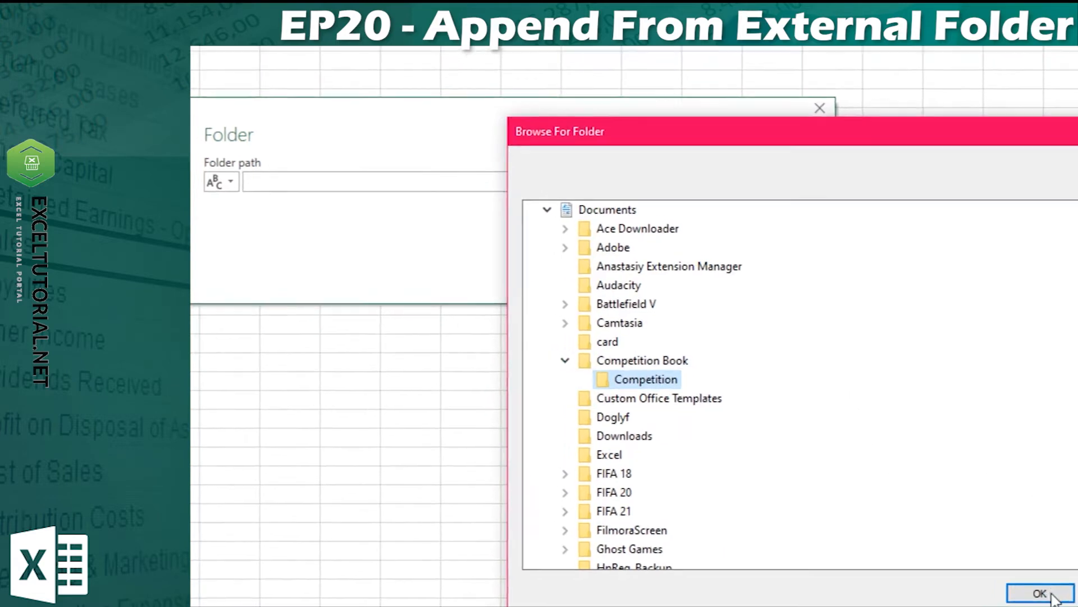
left_click(1026, 585)
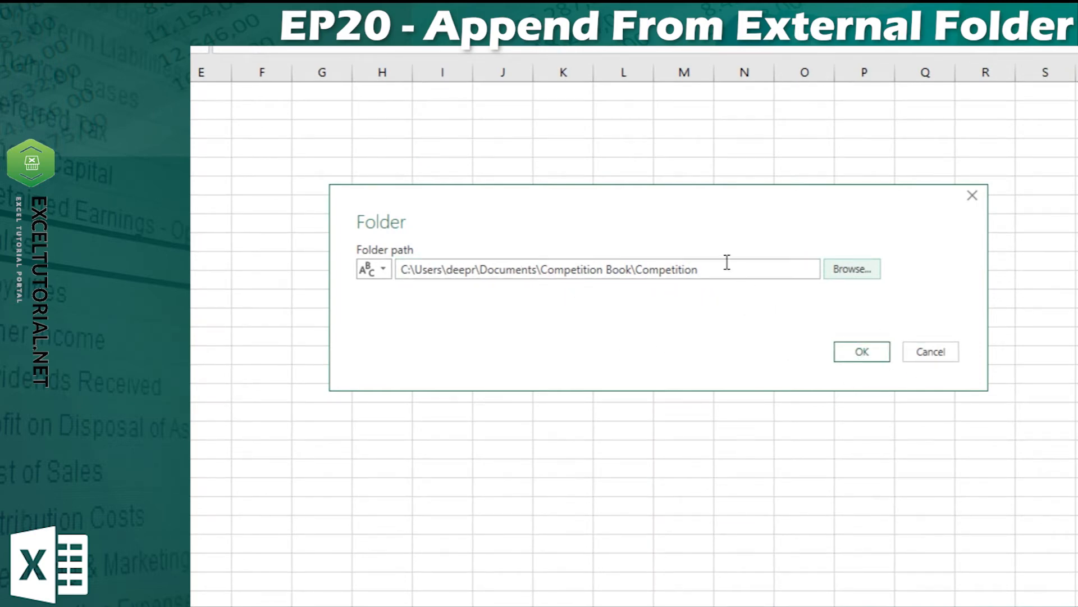
left_click(850, 357)
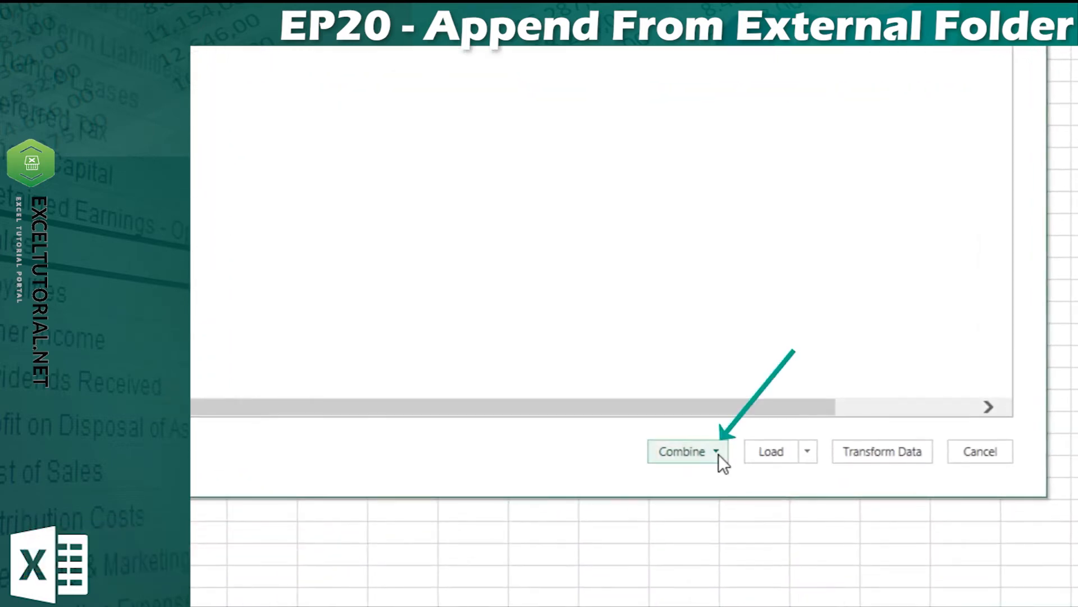
Start combining and transforming the folder's files, and preview Table27 and Sheet1 of the first sample file
left_click(718, 452)
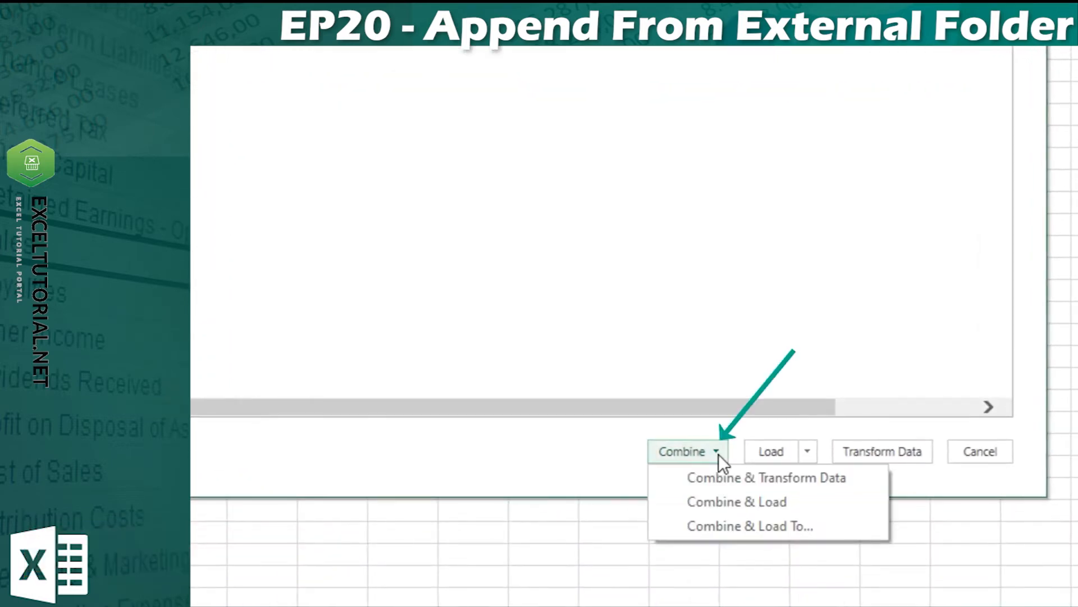
left_click(744, 479)
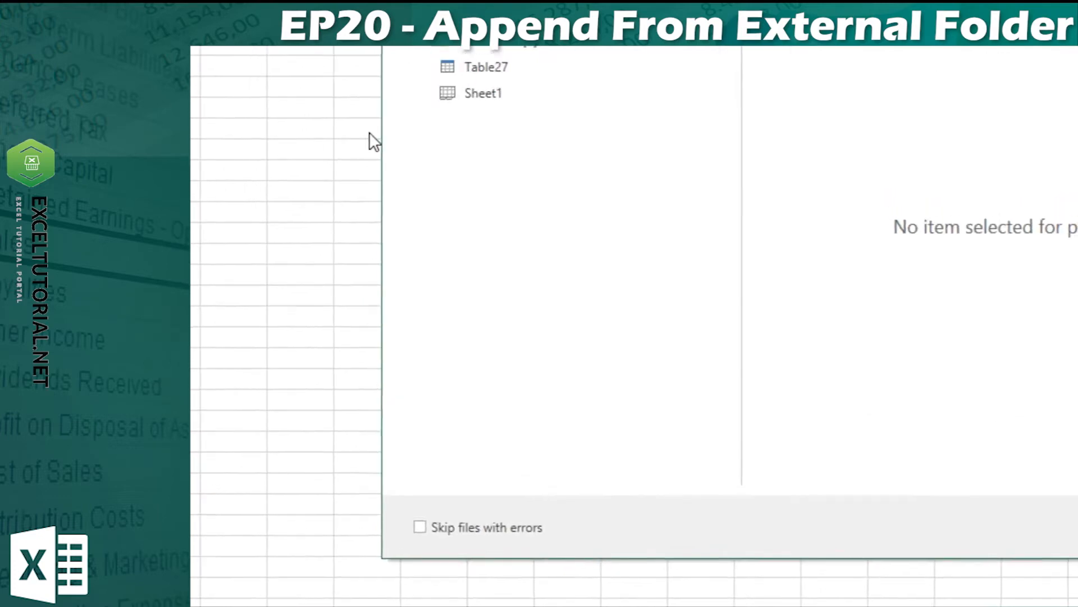
left_click_drag(921, 83, 783, 68)
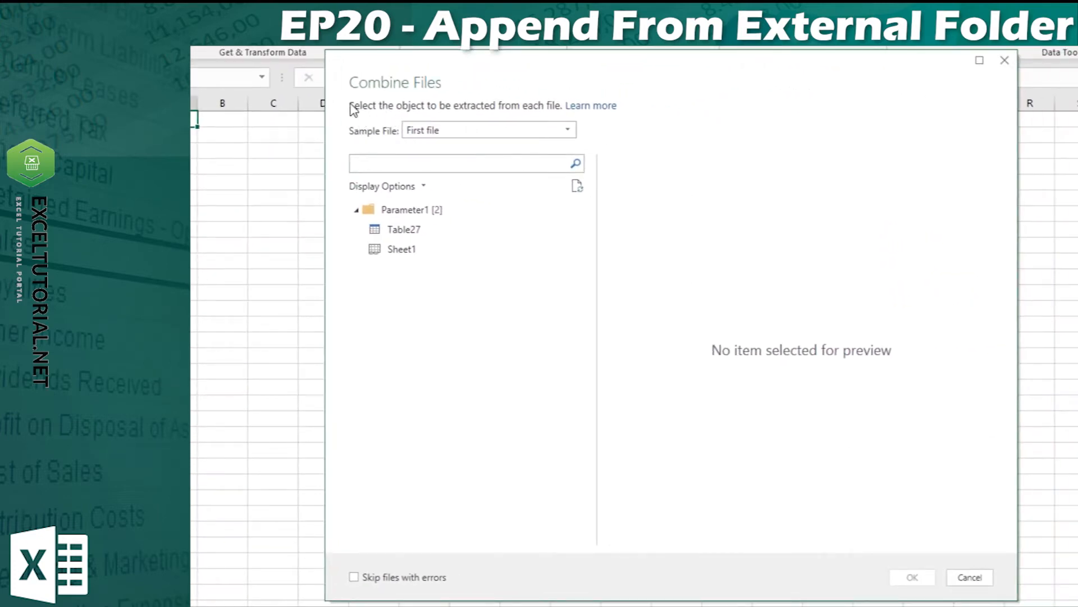
left_click(469, 132)
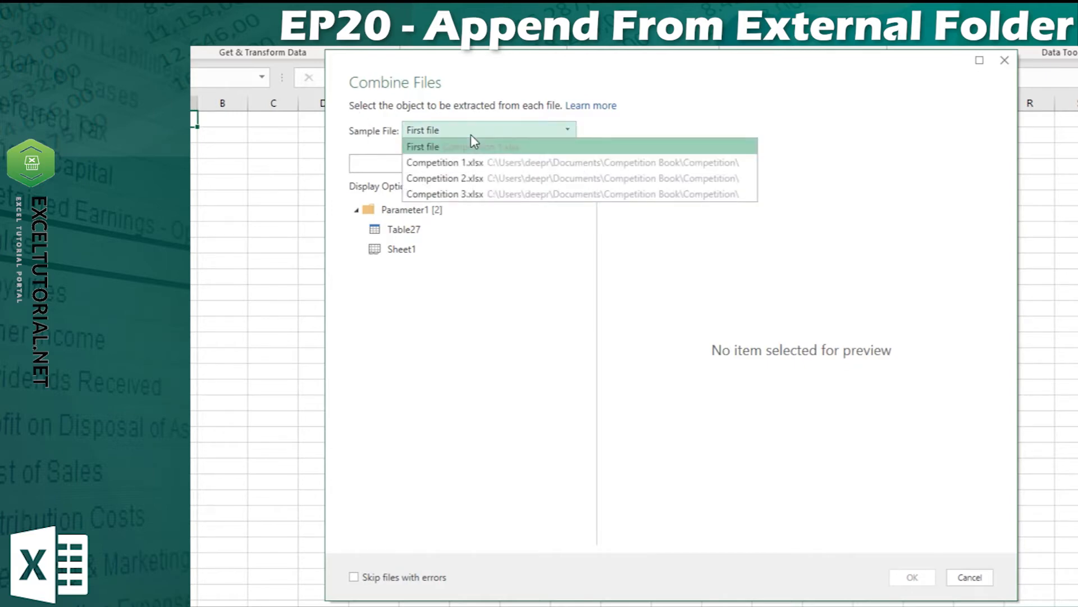
left_click(470, 133)
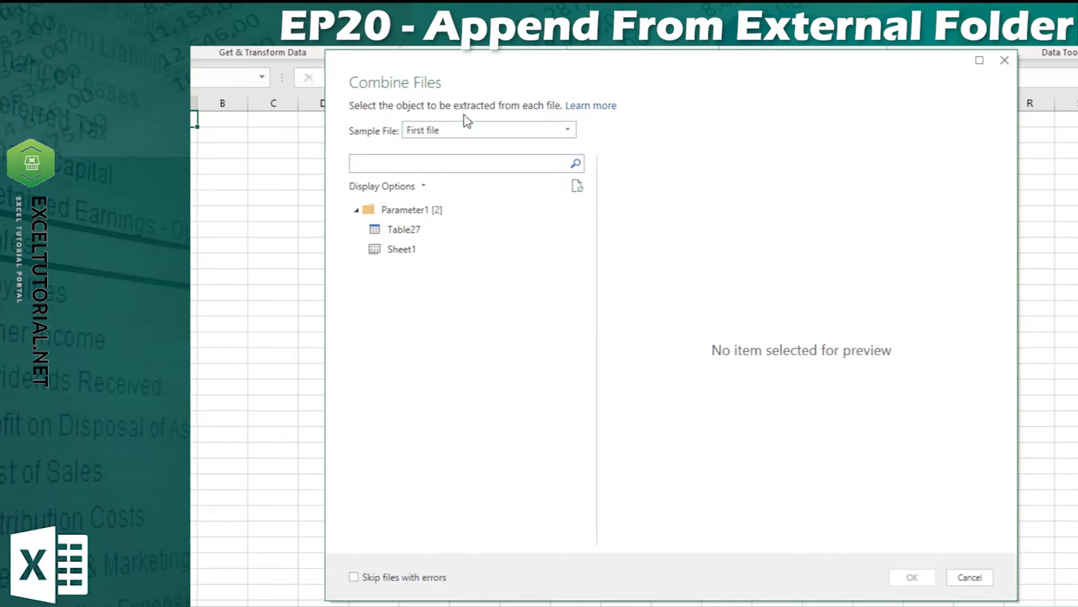
left_click(409, 235)
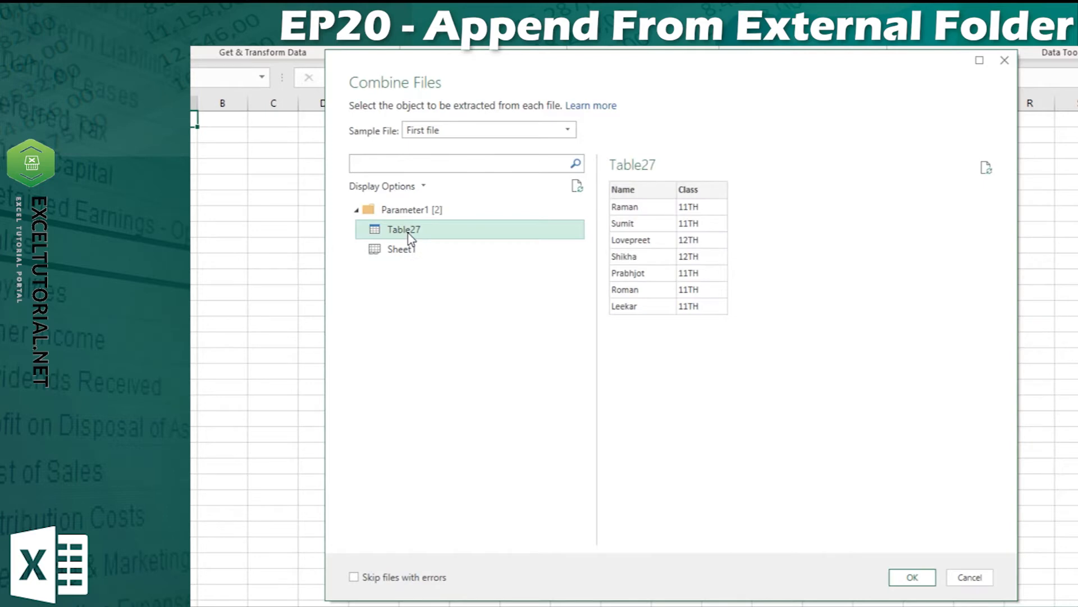
left_click(400, 254)
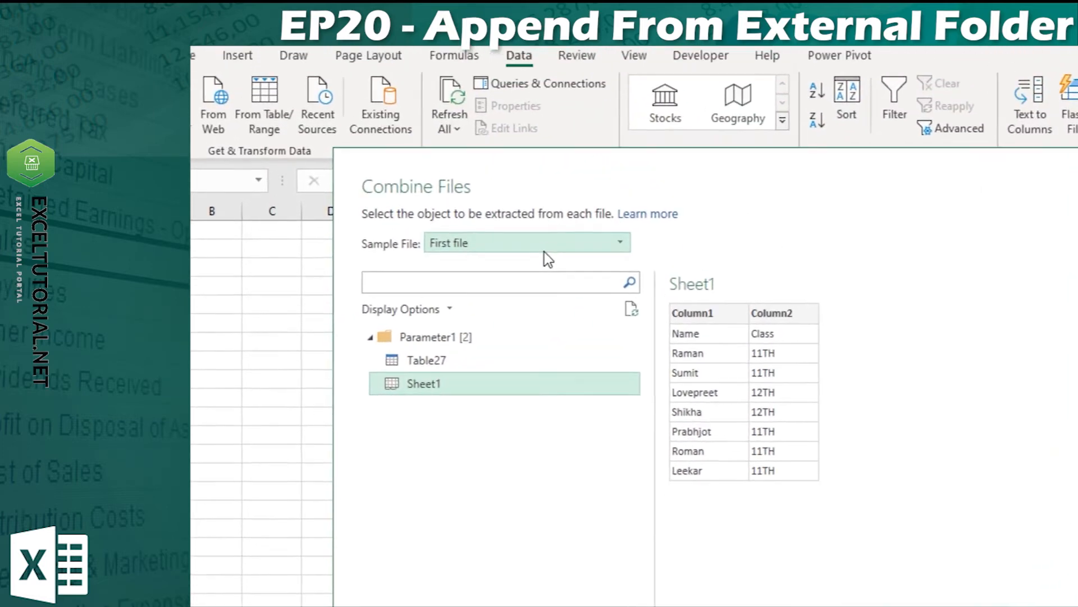
Preview Sheet1 with Competition 2.xlsx and with Competition 3.xlsx as the sample file
left_click(544, 247)
left_click(547, 299)
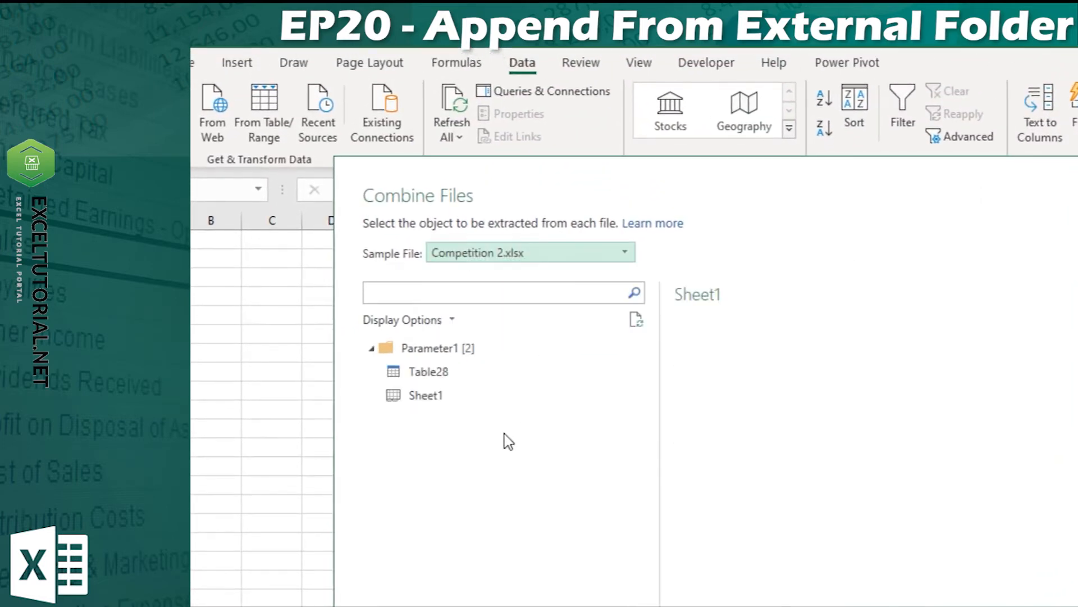
left_click(446, 400)
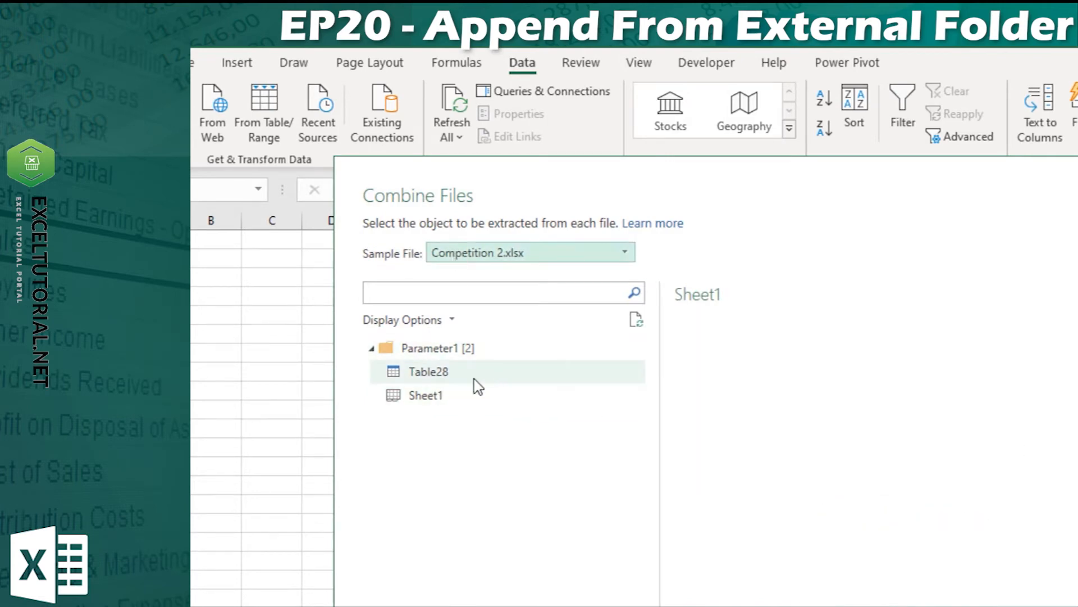
left_click(436, 393)
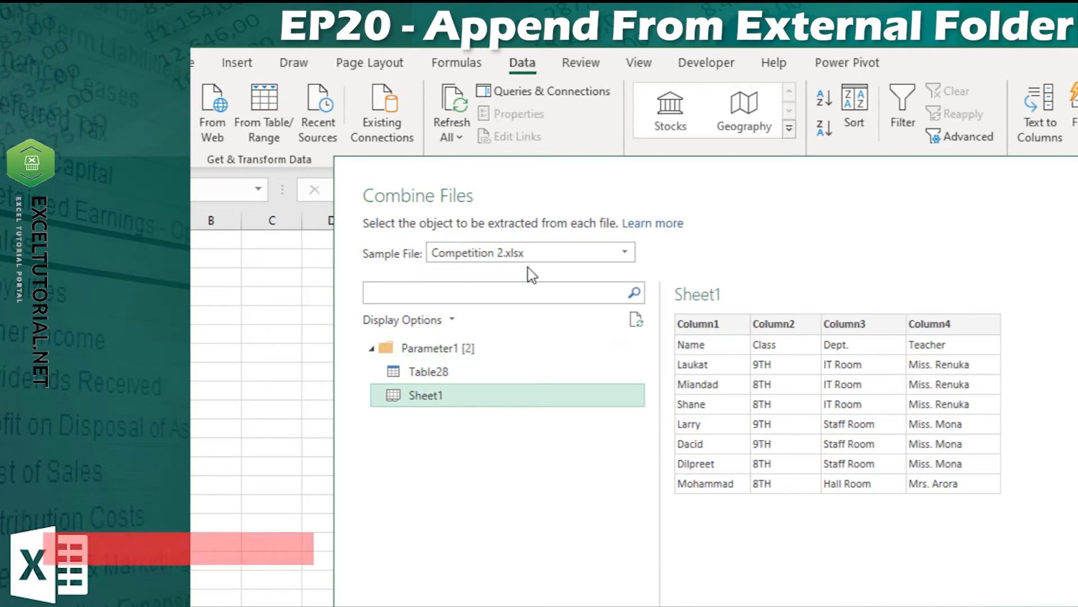
left_click(528, 252)
left_click(530, 330)
left_click(438, 381)
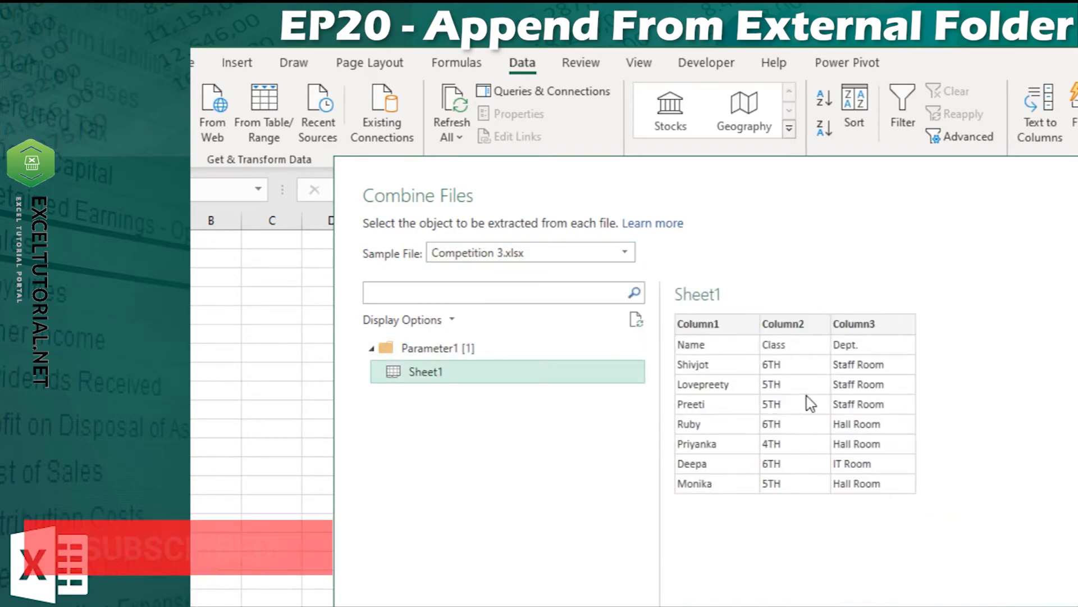
Combine the files using Sheet1, with Competition 2.xlsx as the sample file
left_click(525, 257)
left_click(500, 310)
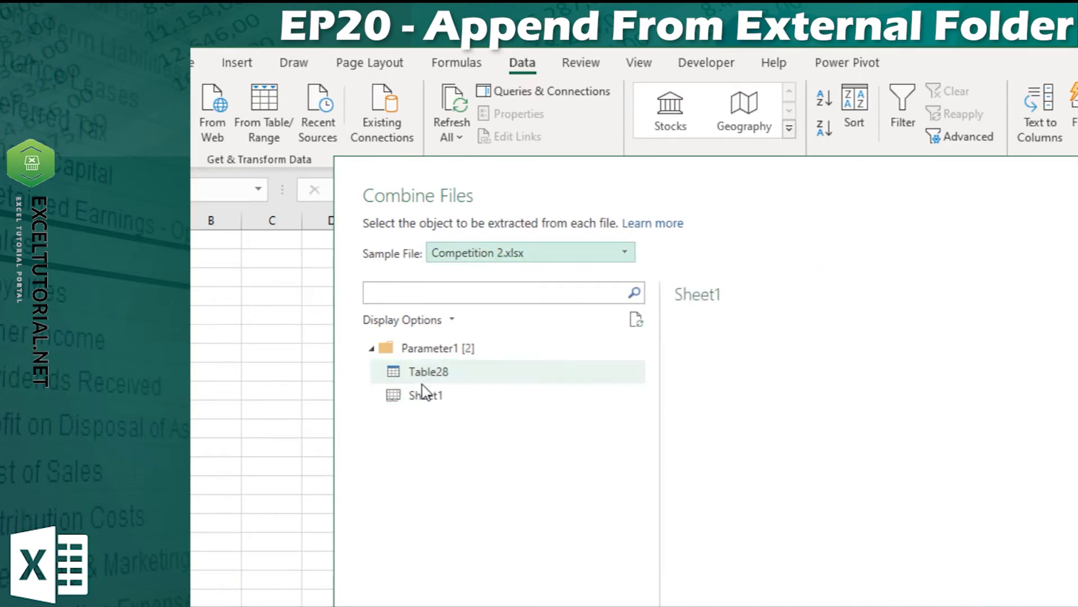
left_click(440, 396)
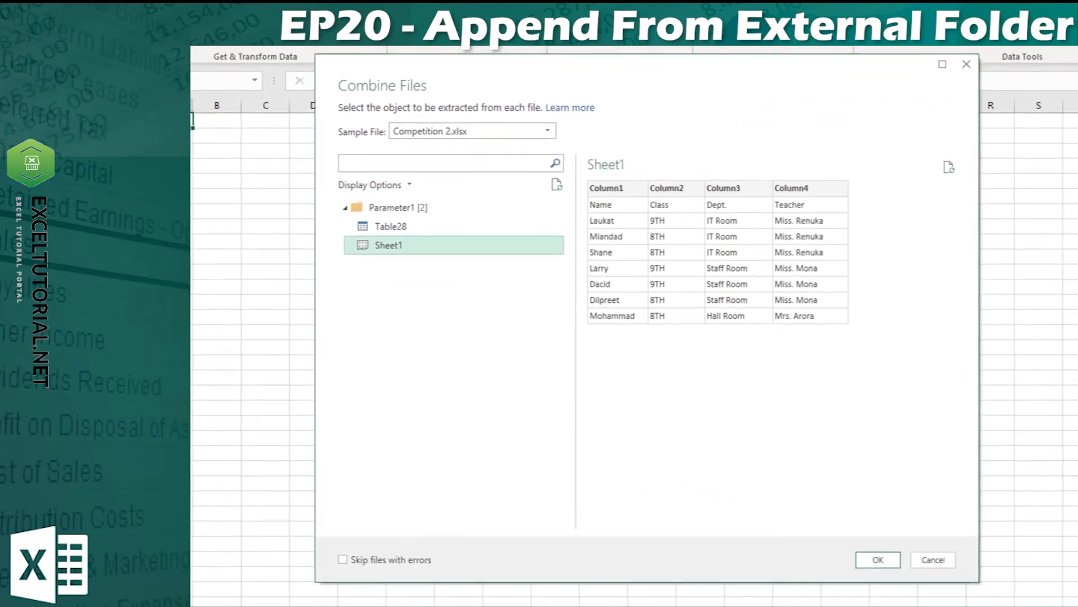
left_click(878, 560)
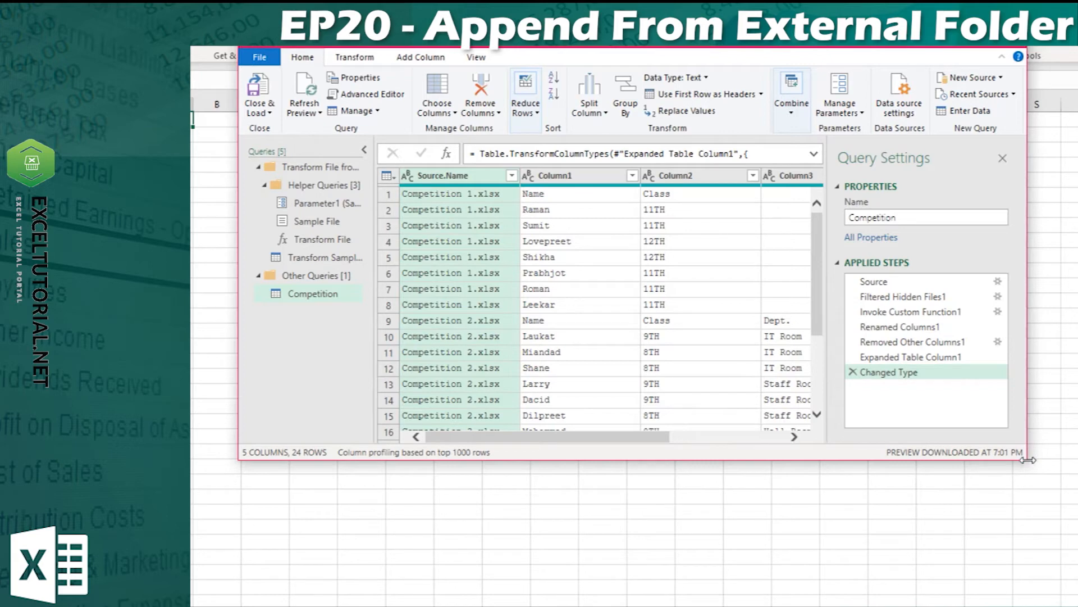
Examine the combined rows in the Power Query Editor for header rows carried over from each workbook
left_click_drag(1028, 466, 1075, 545)
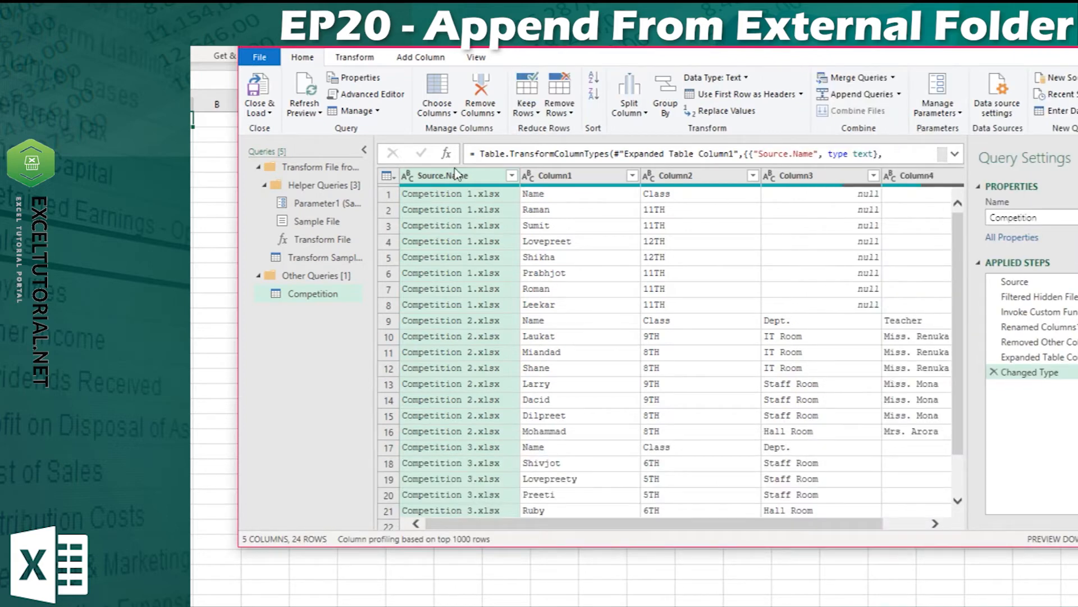
scroll(497, 390, "down", 1)
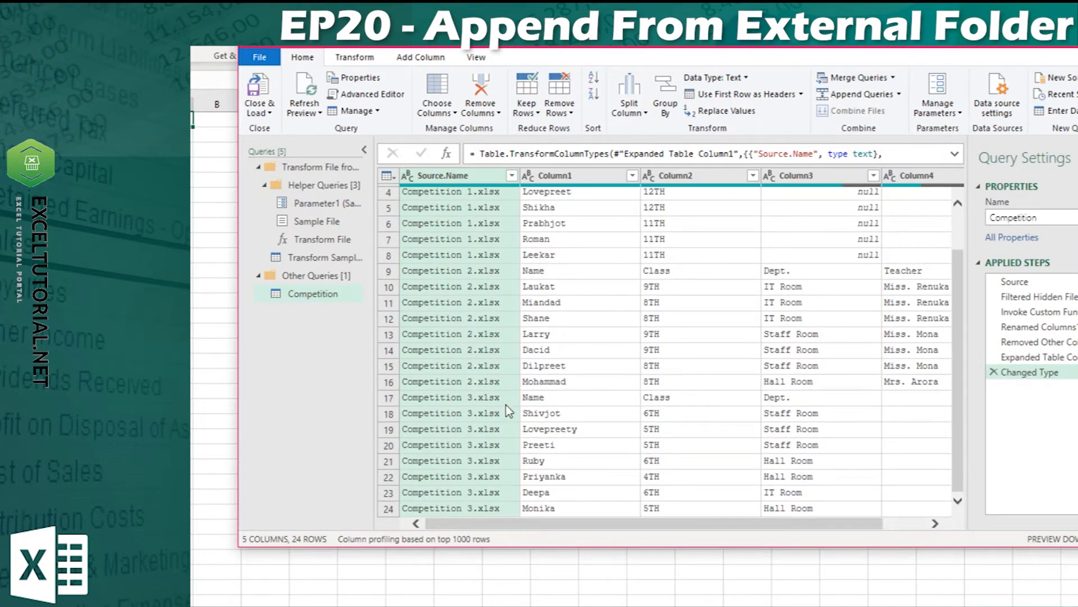
scroll(506, 405, "up", 1)
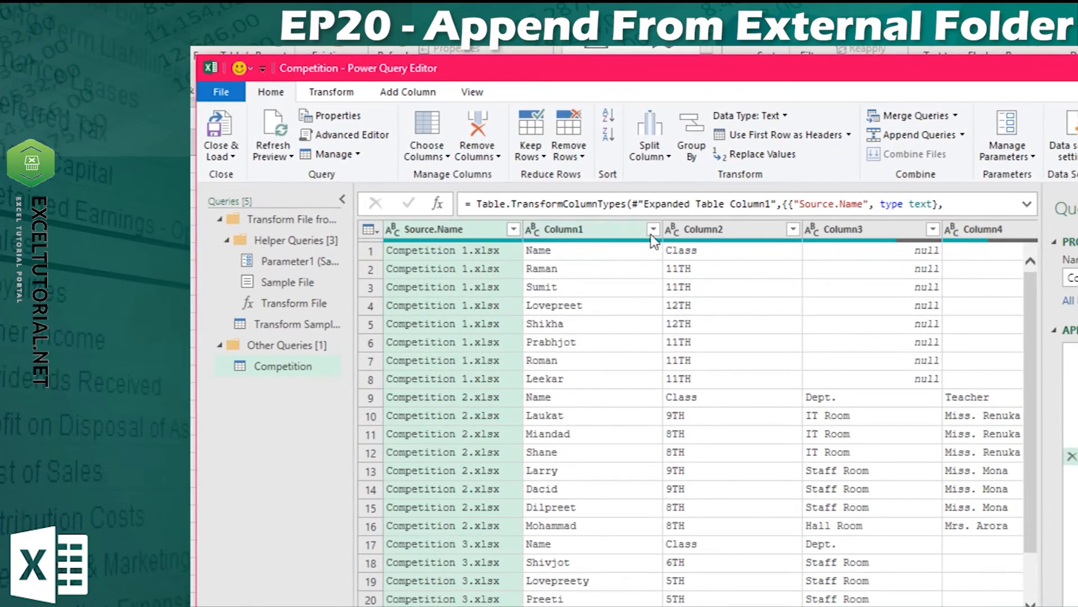
left_click(579, 256)
left_click(704, 256)
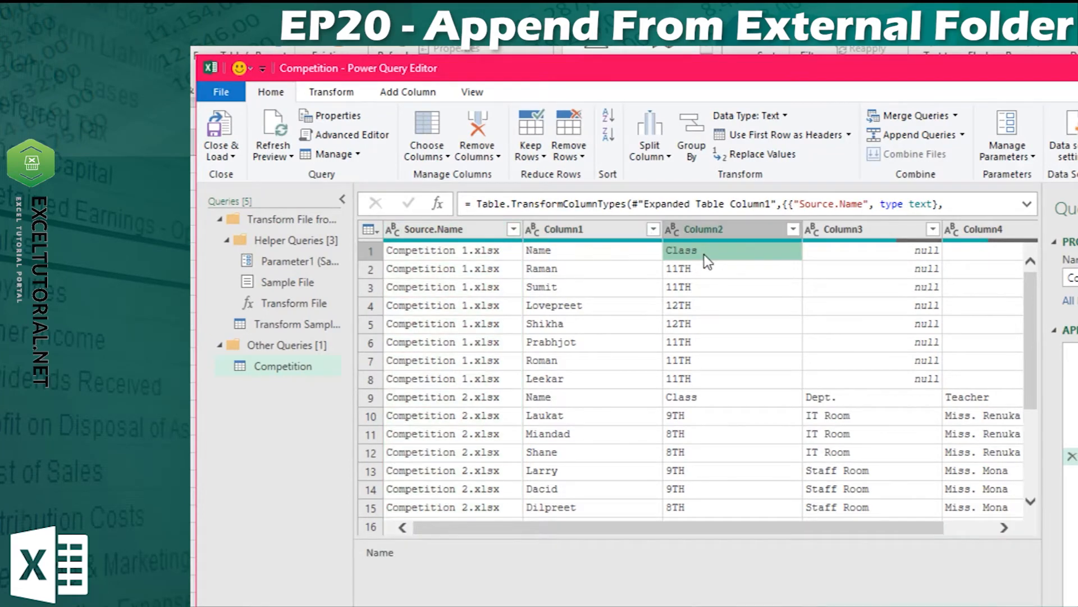
left_click(685, 417)
left_click(587, 399)
left_click(692, 379)
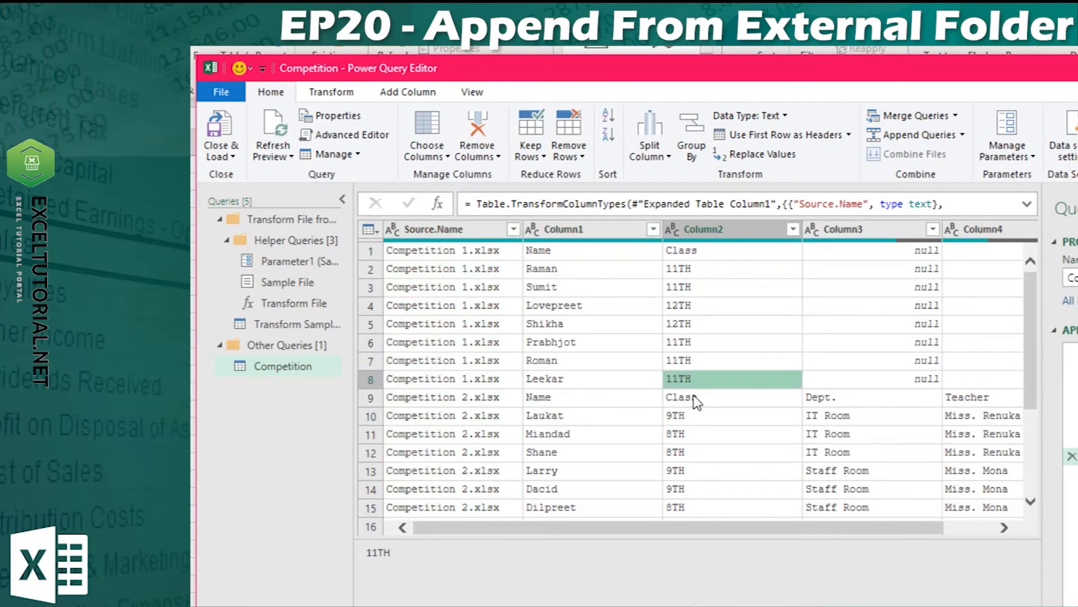
left_click(694, 398)
left_click(626, 256)
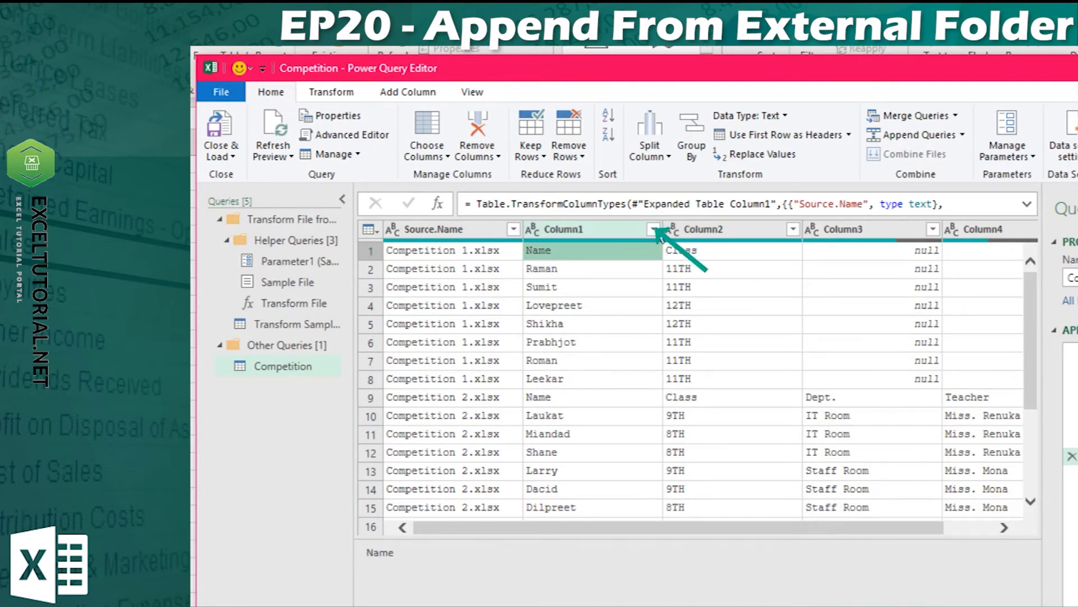
Filter Column1 to exclude rows containing the value Name
left_click(653, 229)
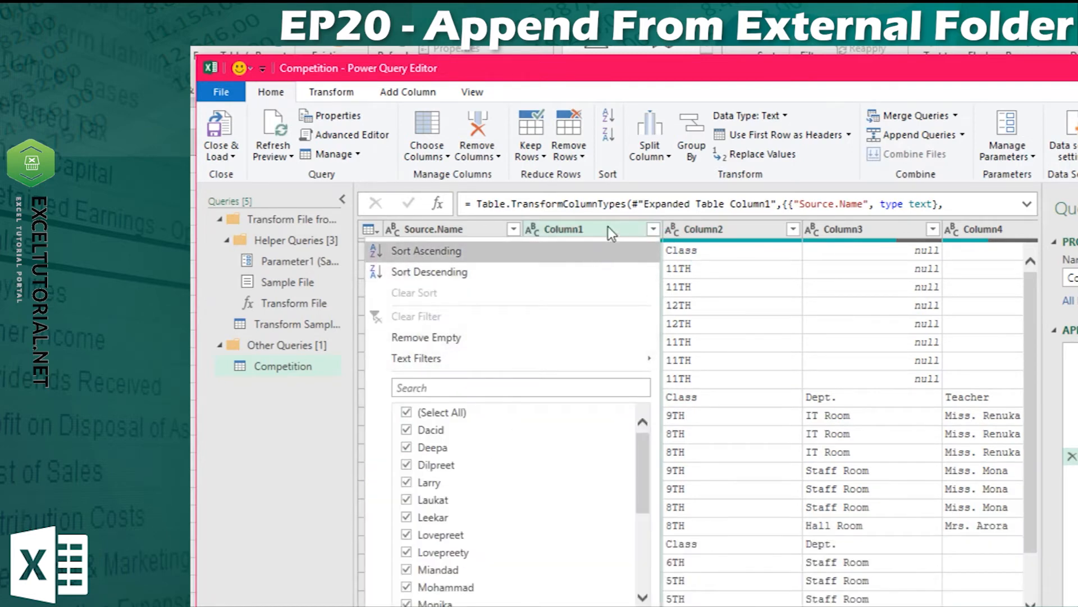
scroll(387, 449, "down", 3)
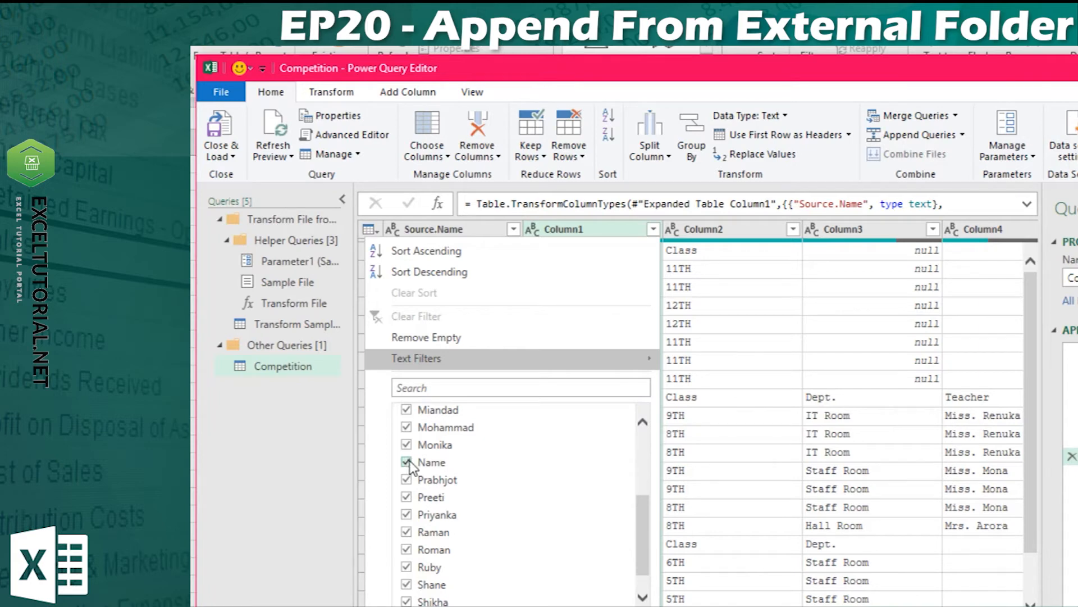
left_click(409, 464)
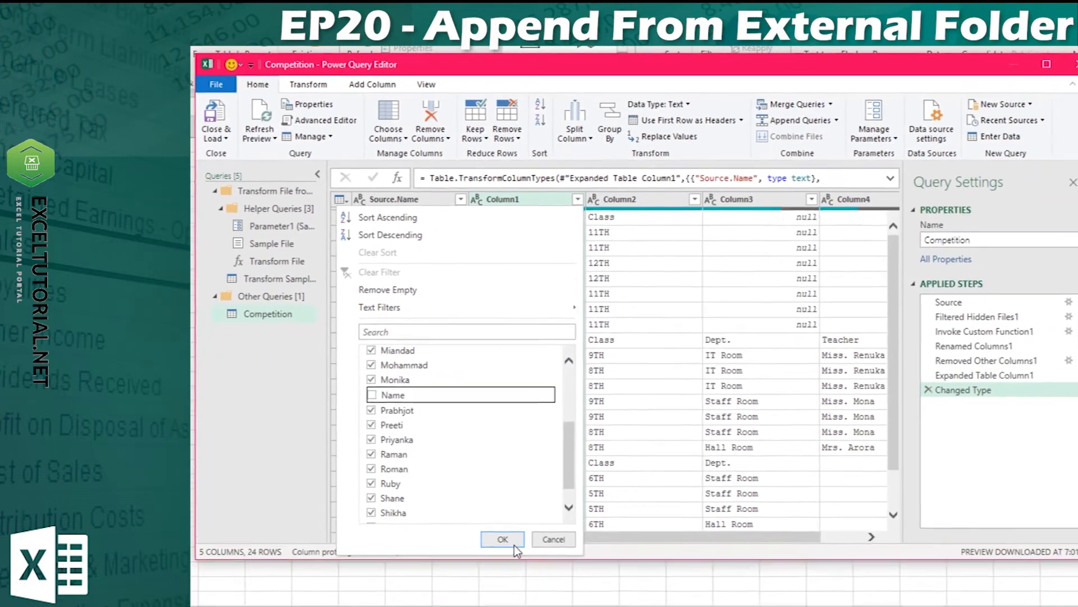
left_click(496, 540)
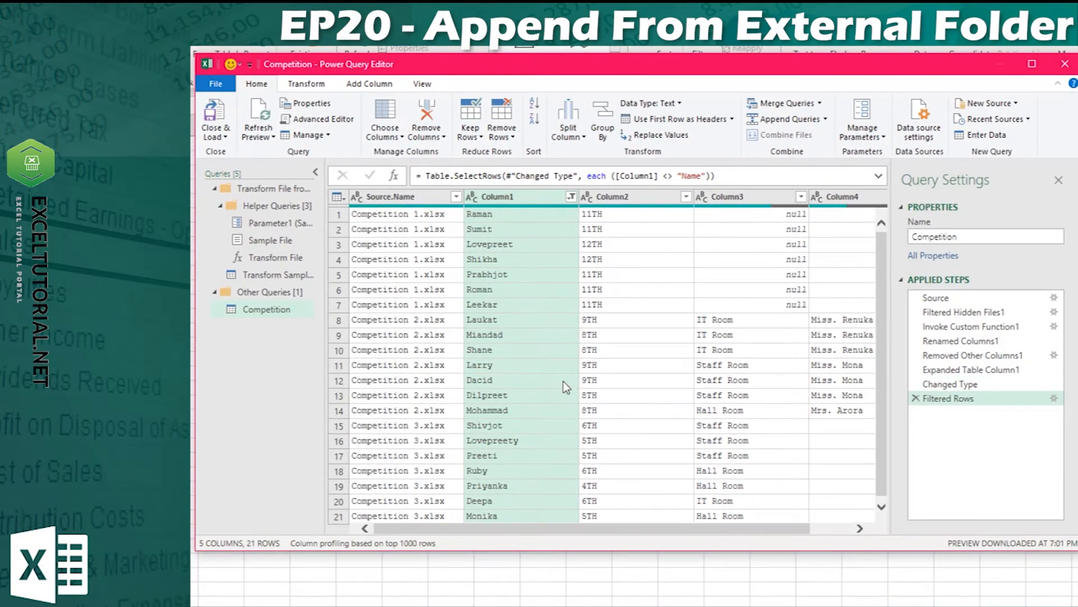
Rename Column1 of the Competition query as Name
scroll(565, 414, "down", 1)
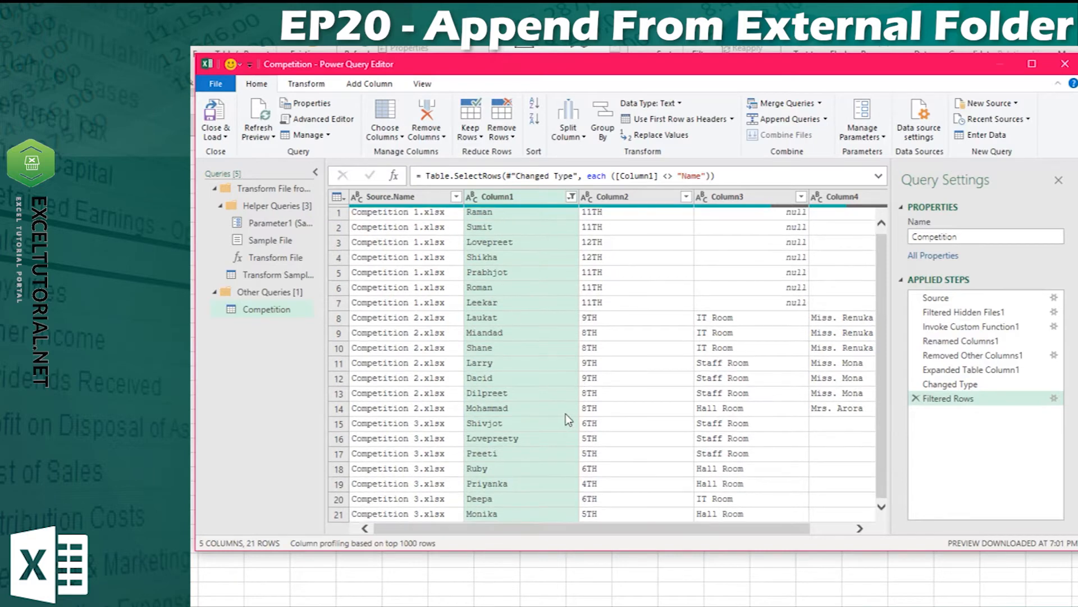
scroll(565, 414, "up", 1)
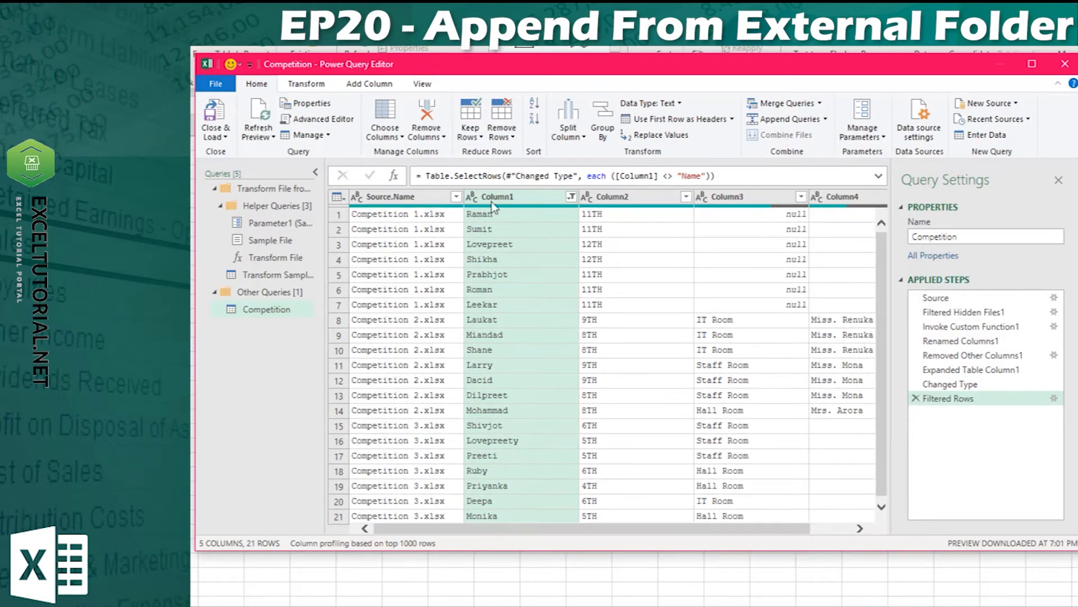
scroll(755, 503, "down", 1)
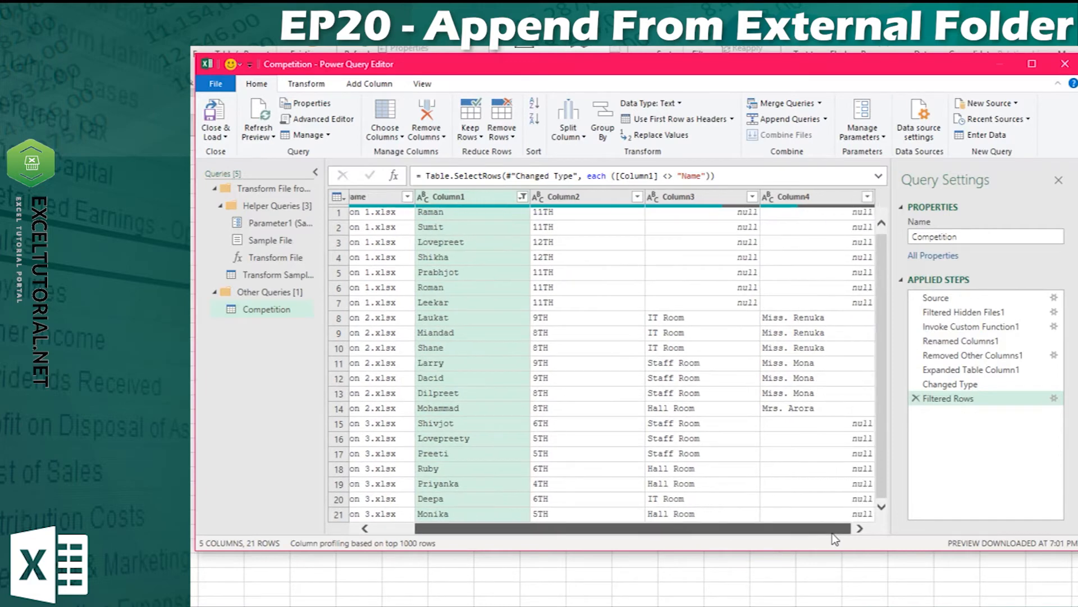
right_click(517, 199)
right_click(517, 199)
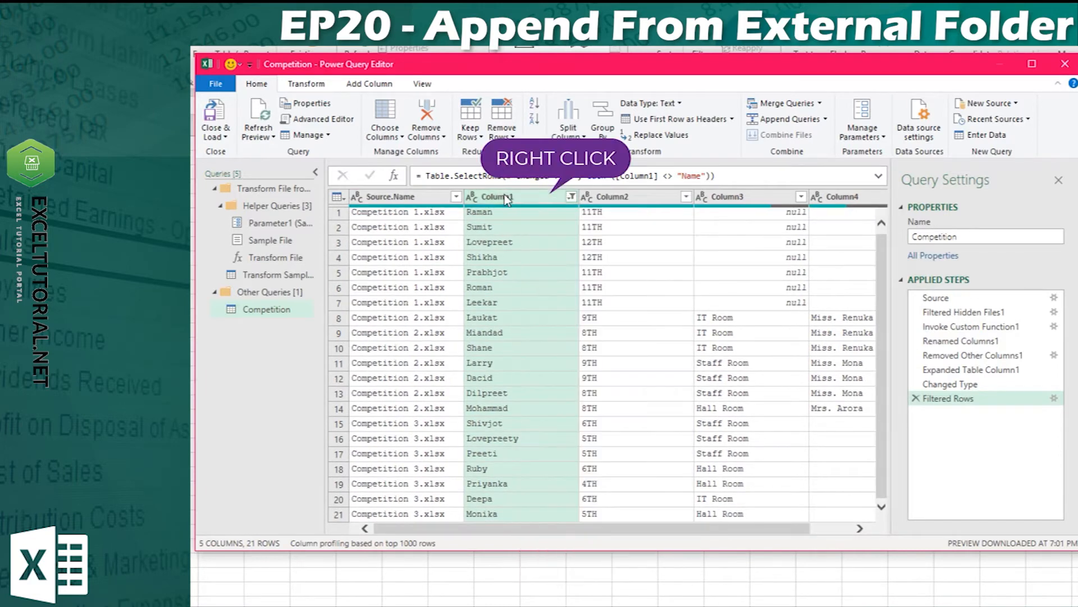
right_click(504, 198)
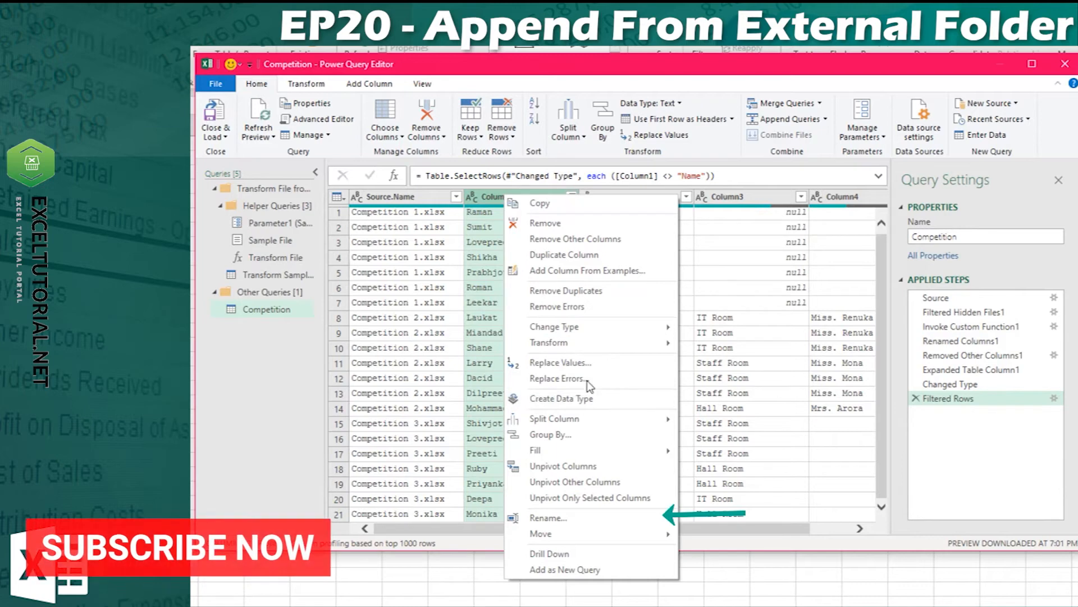
left_click(547, 518)
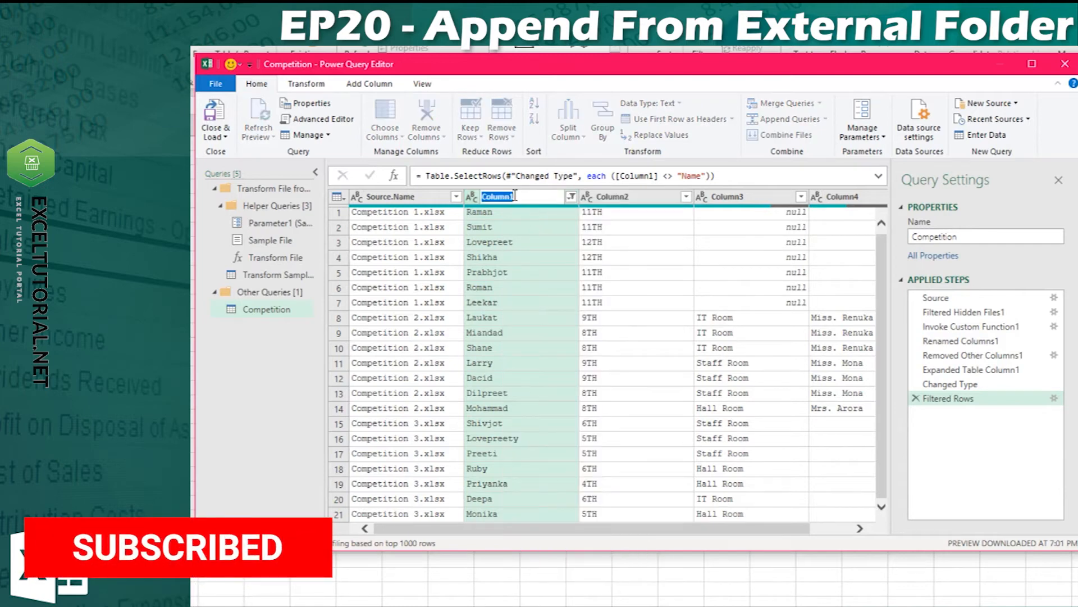
type("Name")
key("Return")
Rename Column2 as Class, Column3 as Dept. and Column4 as Teacher
double_click(637, 197)
type("Class")
key("Tab")
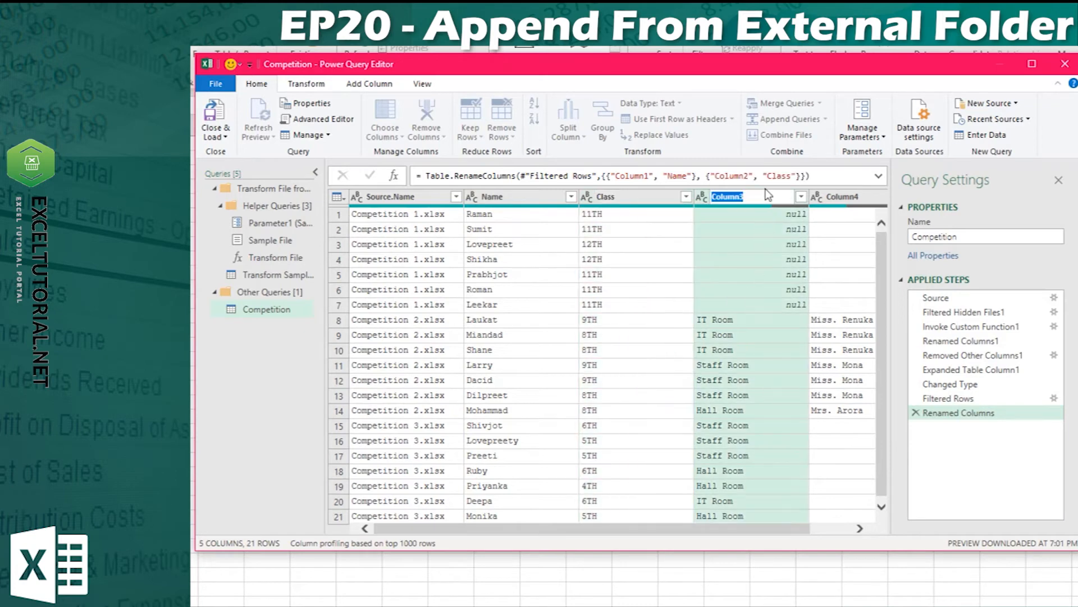
type("Dept.")
key("Return")
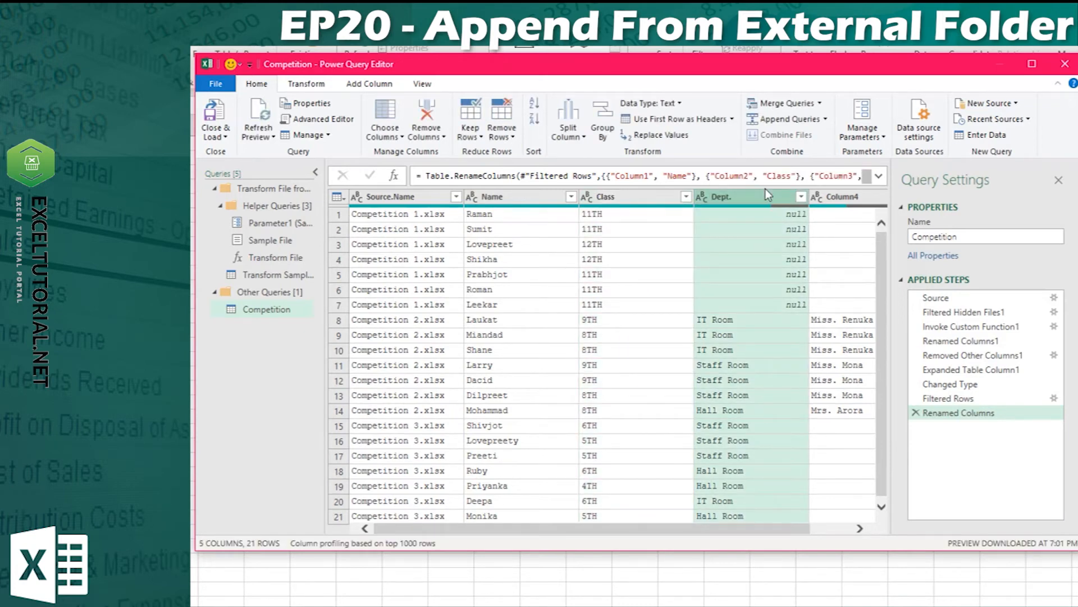
right_click(836, 205)
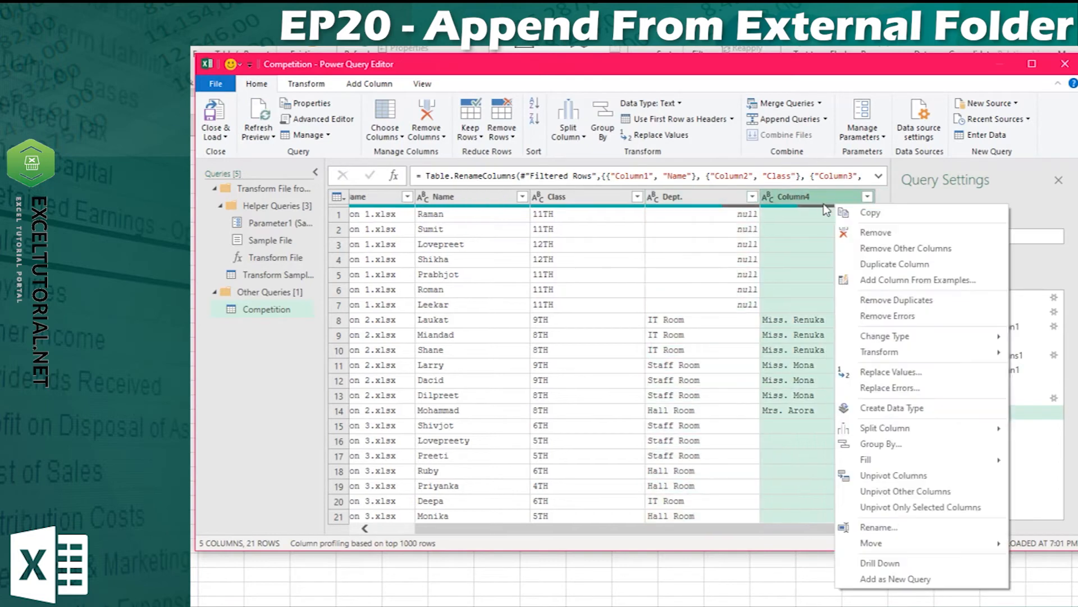
left_click(899, 529)
type("Teacher")
Rename the Dept. column as Department and load the Competition query into the worksheet
right_click(687, 197)
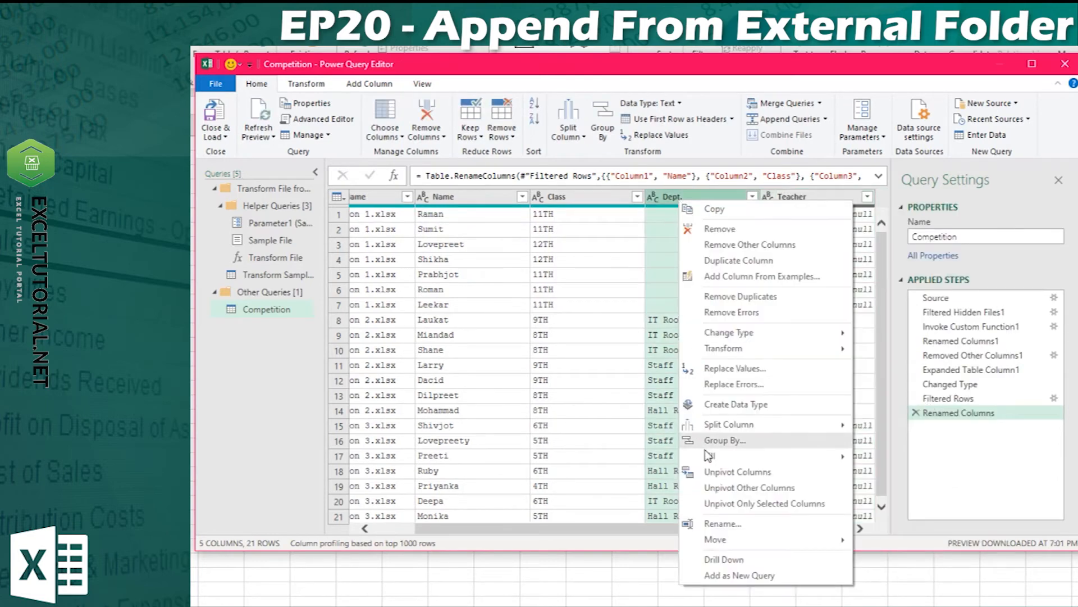
left_click(740, 524)
type("Department")
key("Return")
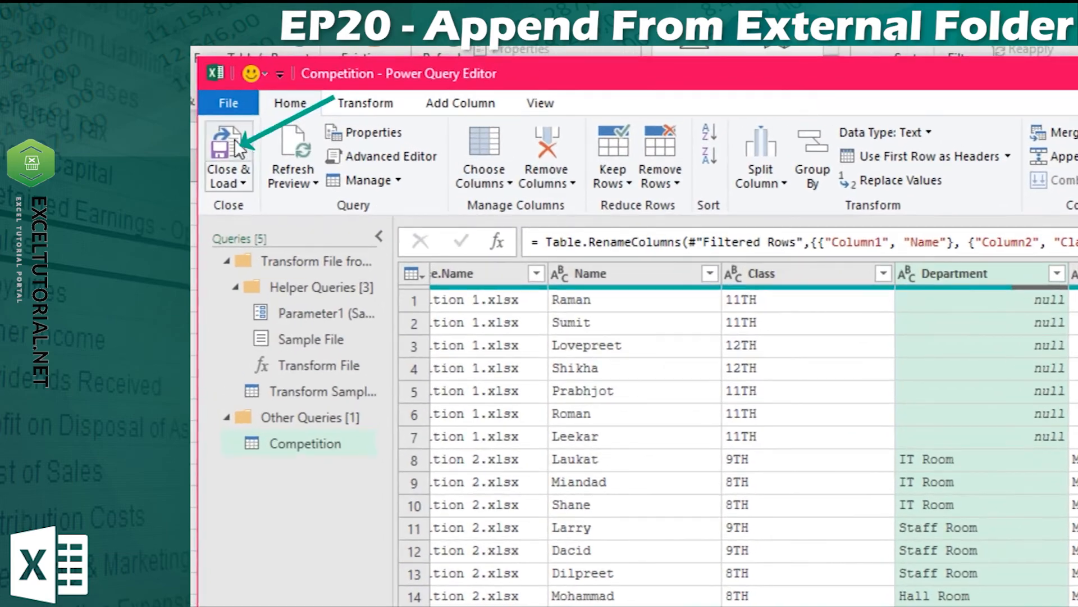
left_click(214, 115)
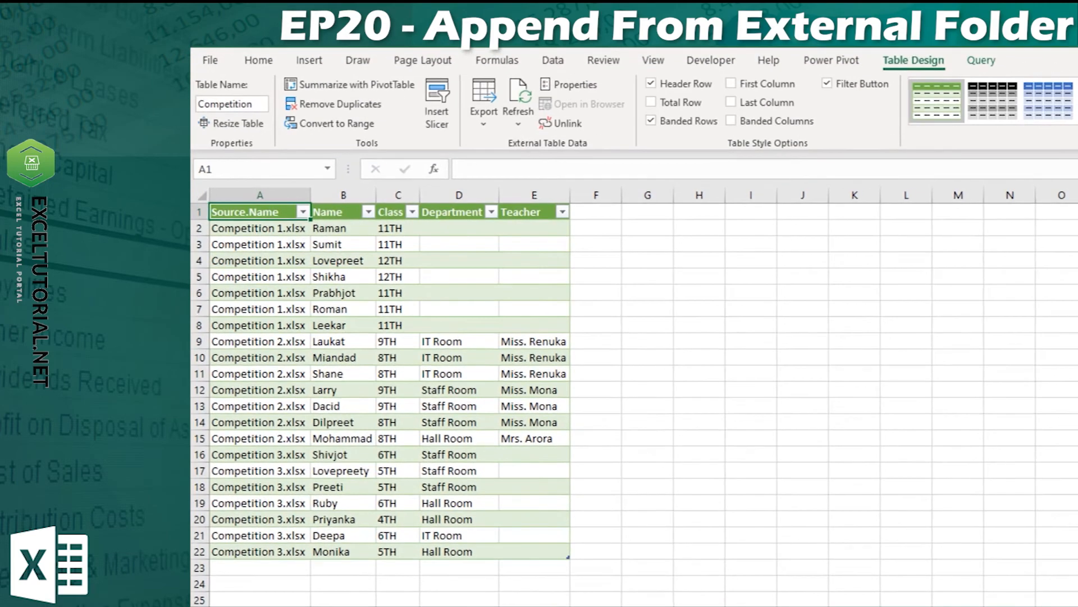
In File Explorer, move Competition 4.xlsx and Competition 5.xlsx from Competition Book into the Competition folder and open that folder
mouse_move(945, 517)
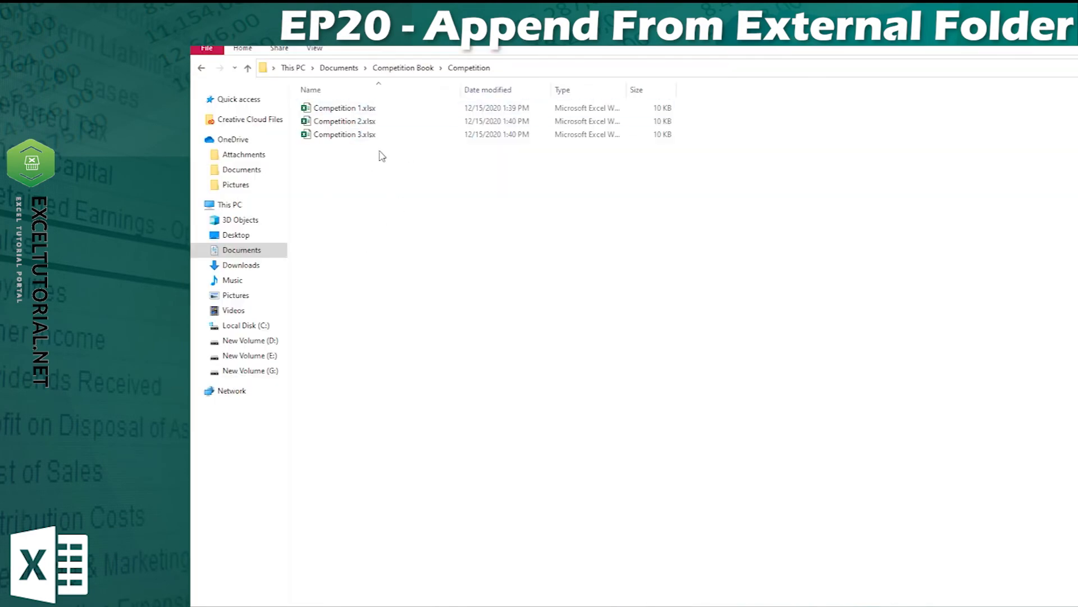
left_click(425, 73)
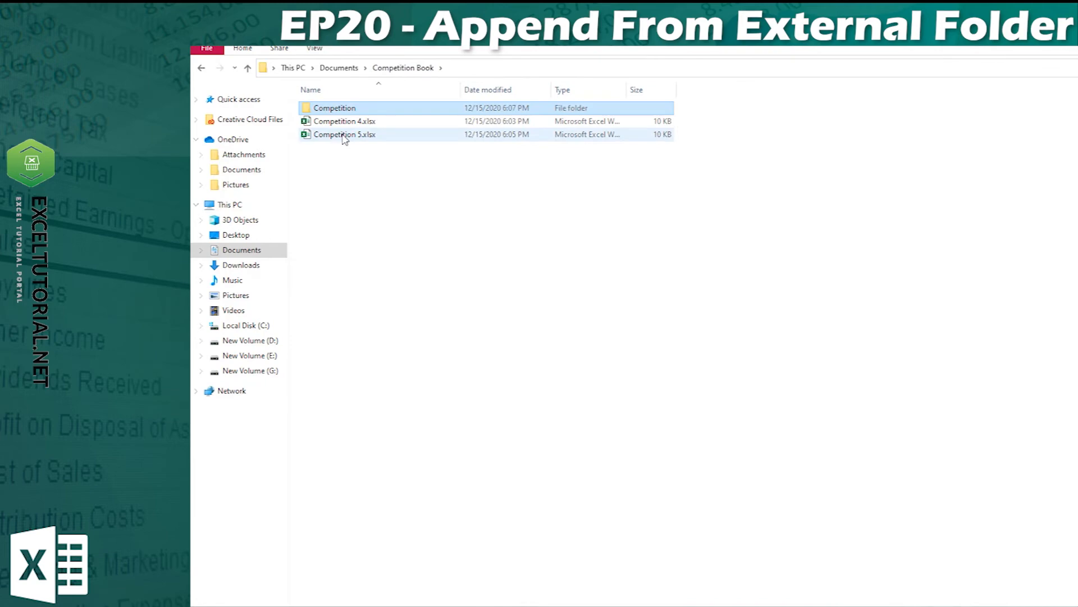
left_click_drag(375, 188, 371, 122)
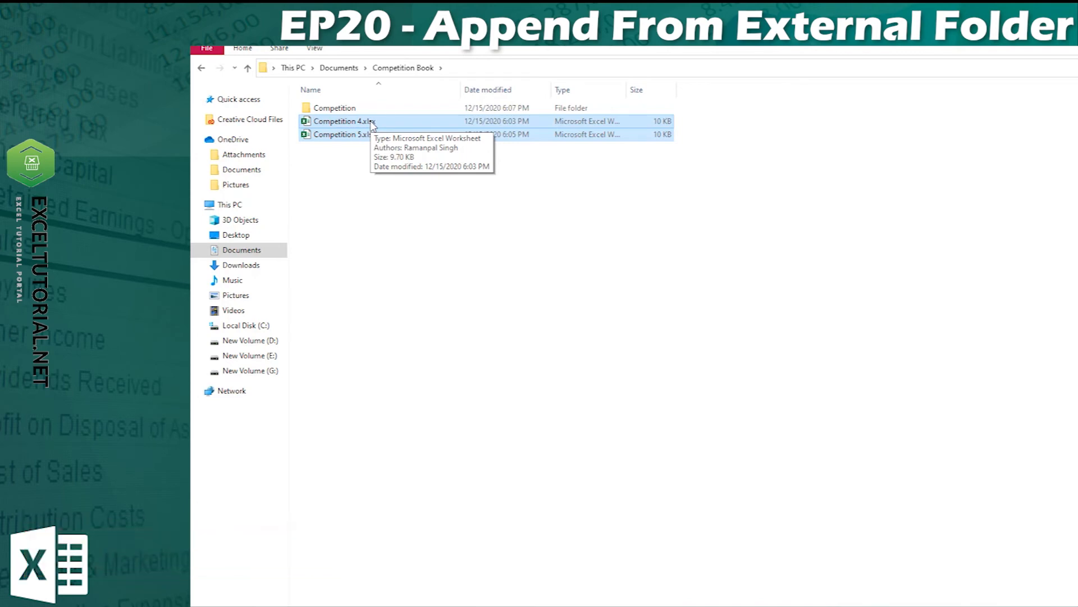
left_click(392, 212)
left_click_drag(375, 175, 370, 121)
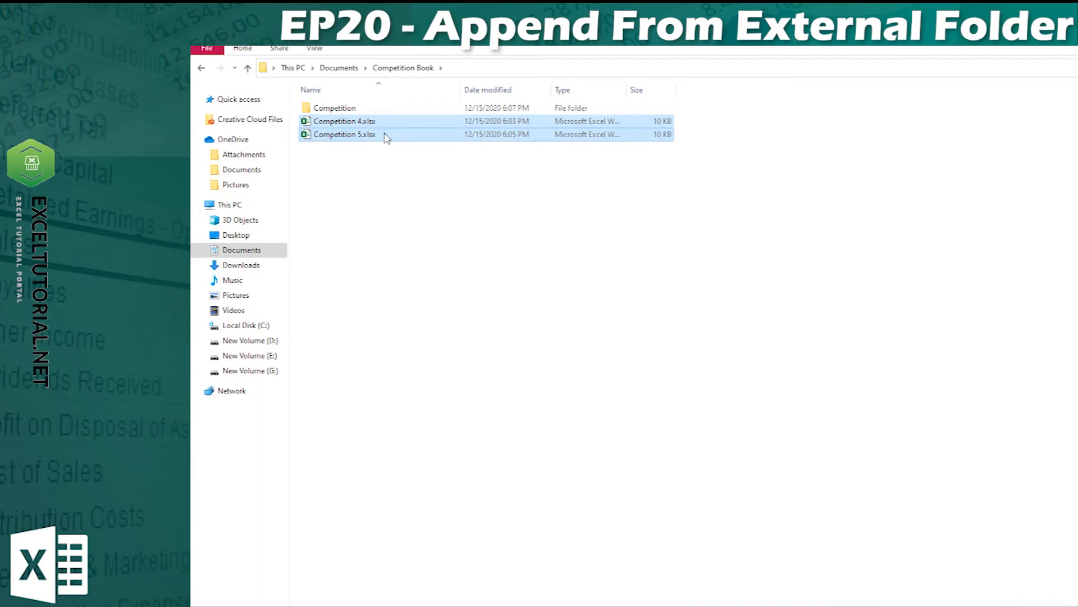
left_click_drag(384, 136, 335, 108)
double_click(349, 110)
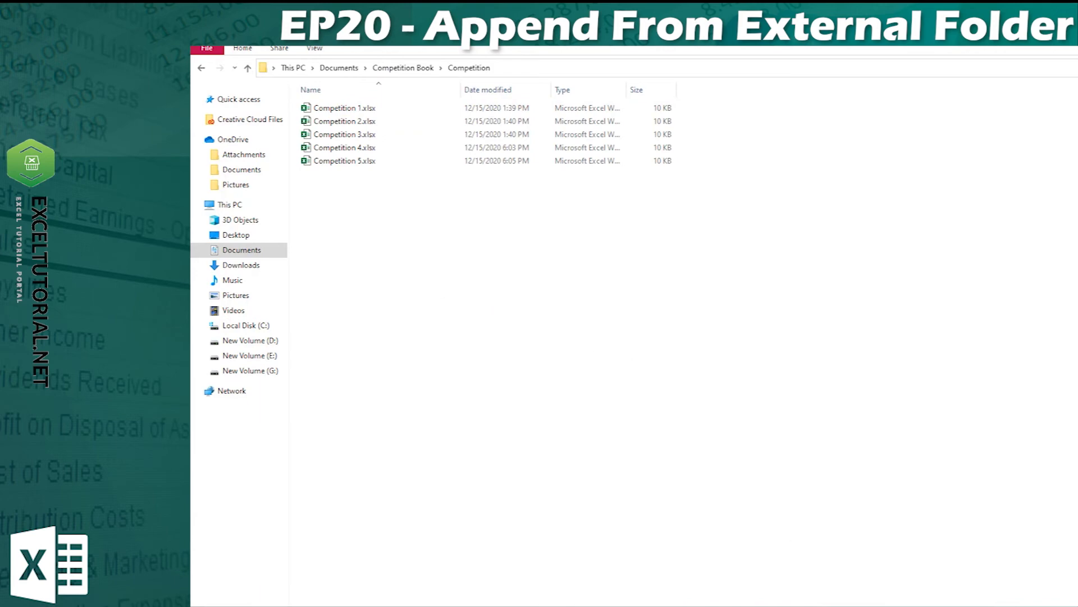
Switch back to the Excel workbook and refresh the loaded Competition table
key("alt+Tab")
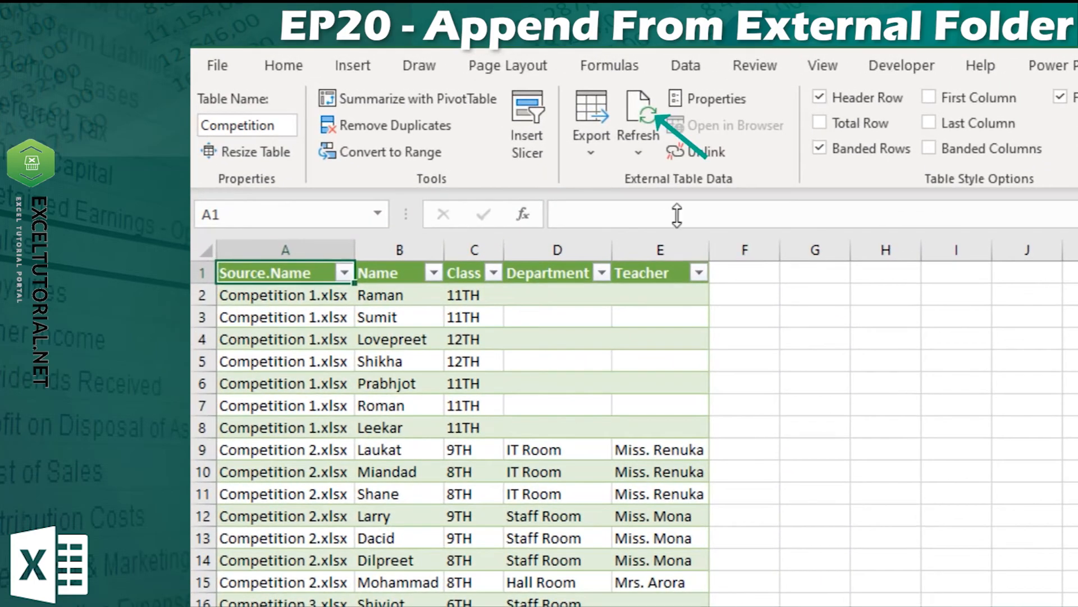
left_click(647, 118)
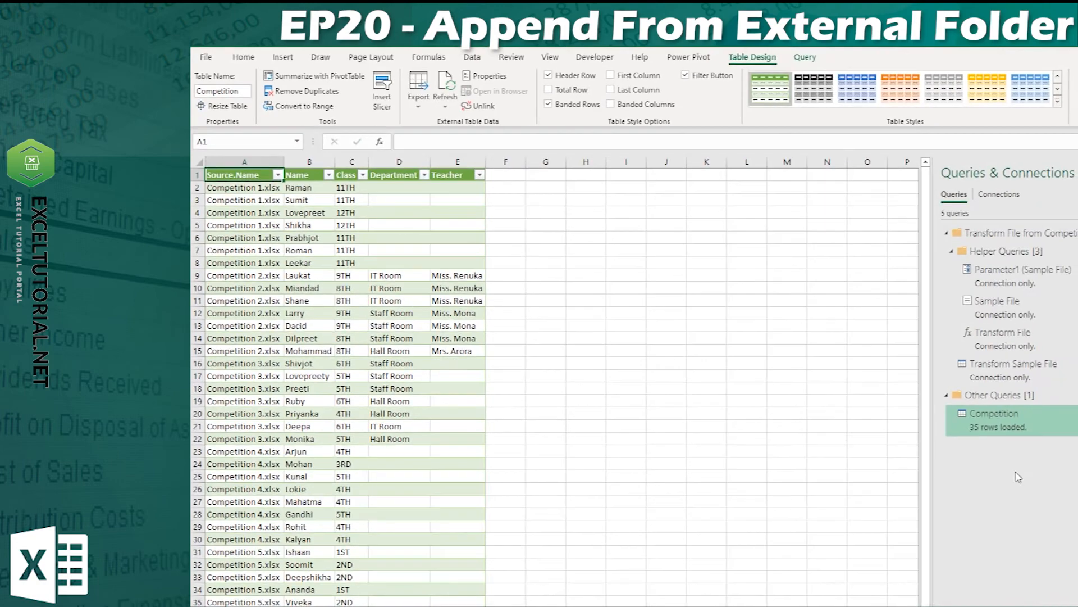
Examine the refreshed table for rows from Competition 4.xlsx and Competition 5.xlsx, and review the listed helper queries
scroll(292, 436, "down", 1)
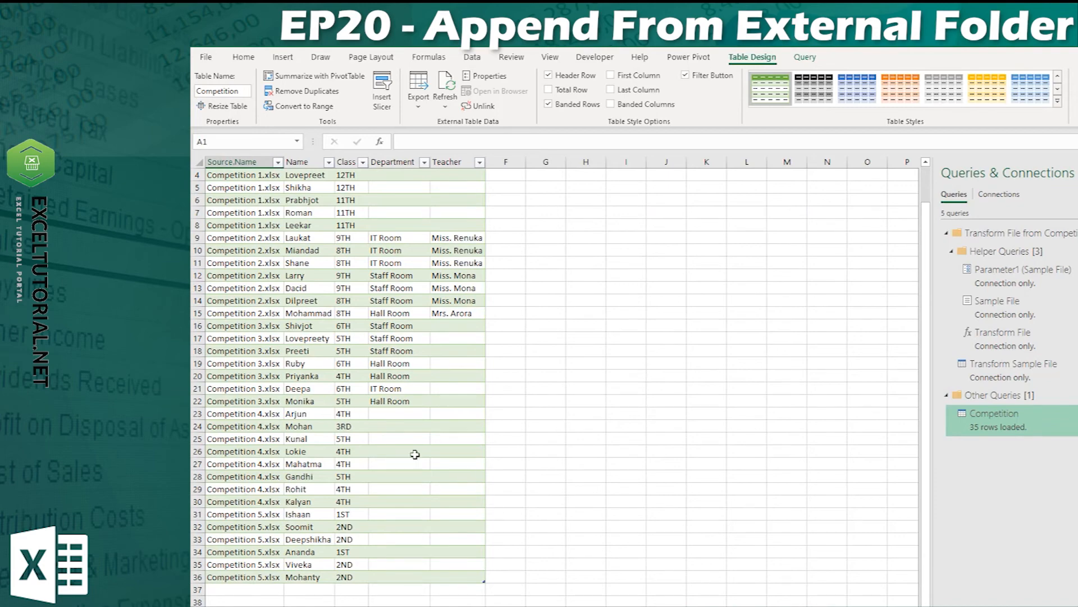
scroll(409, 487, "down", 1)
scroll(416, 499, "up", 2)
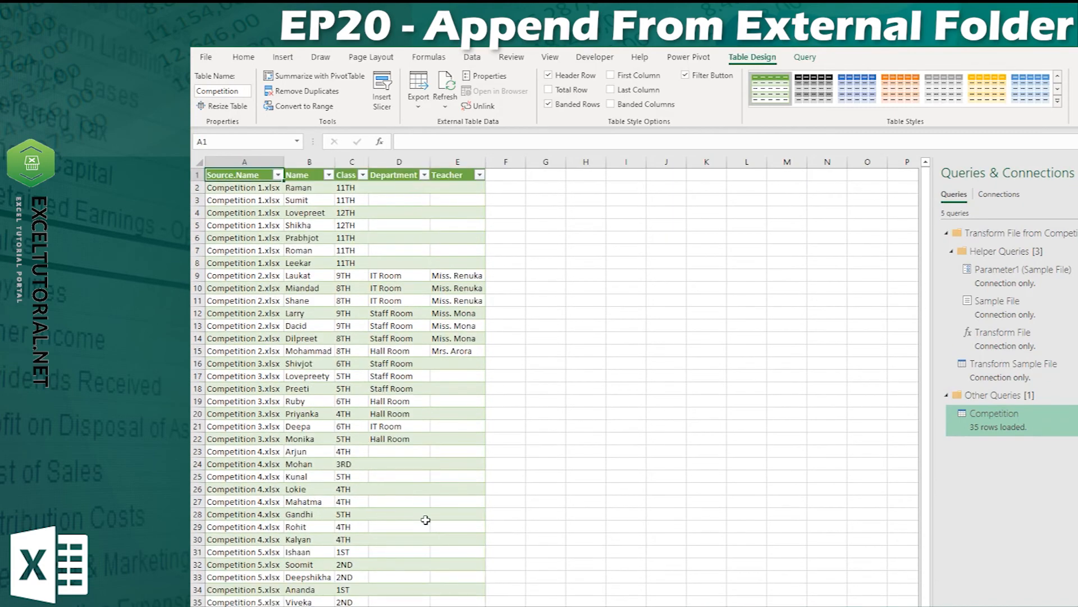
scroll(437, 388, "down", 1)
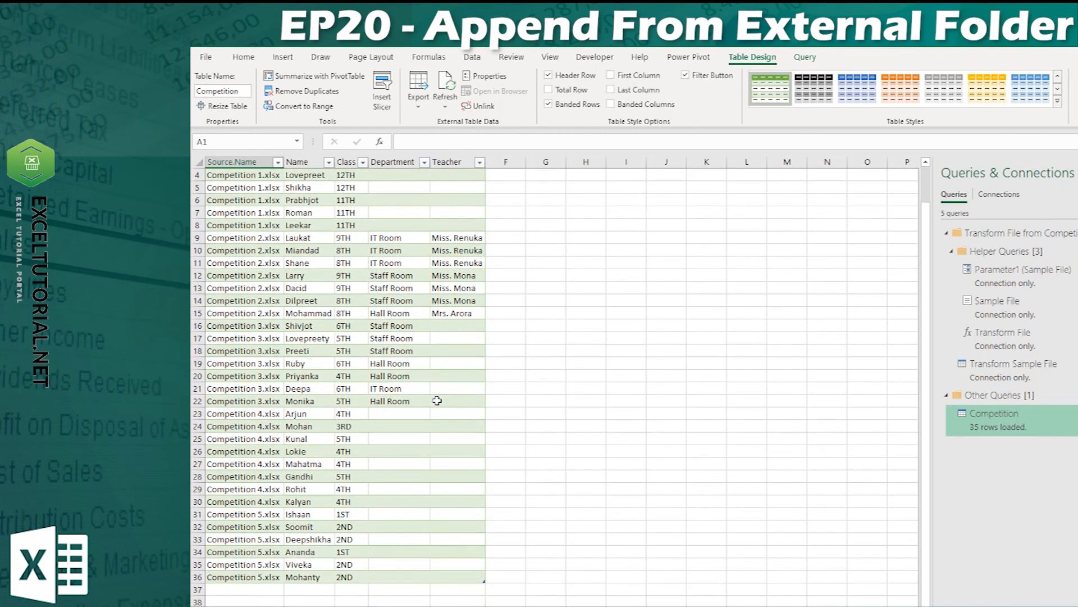
scroll(437, 399, "up", 1)
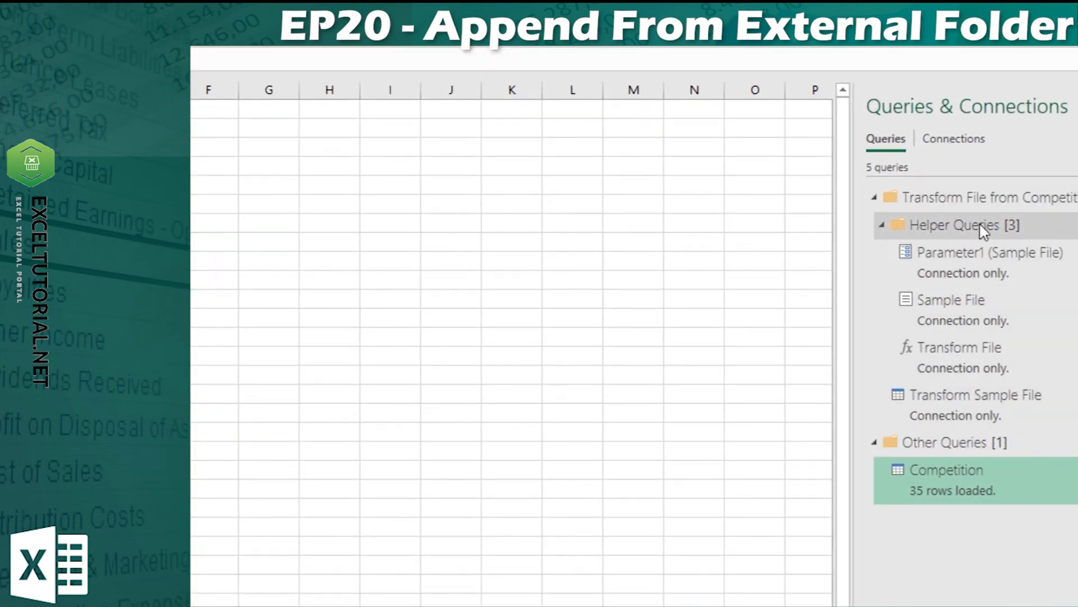
mouse_move(1053, 279)
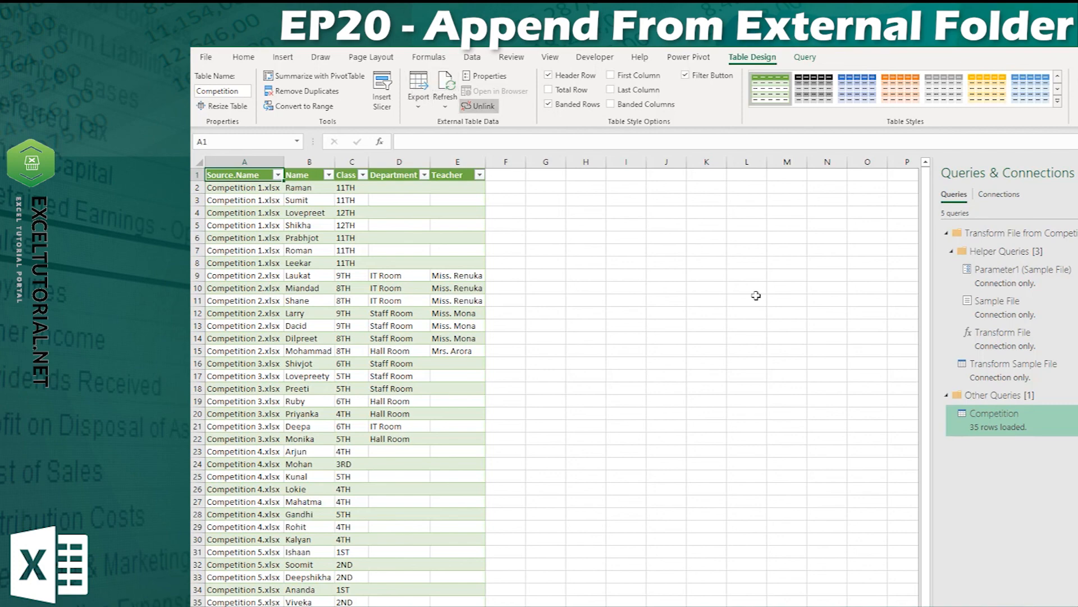
scroll(373, 481, "down", 3)
scroll(373, 482, "up", 3)
scroll(399, 459, "down", 3)
scroll(397, 460, "up", 3)
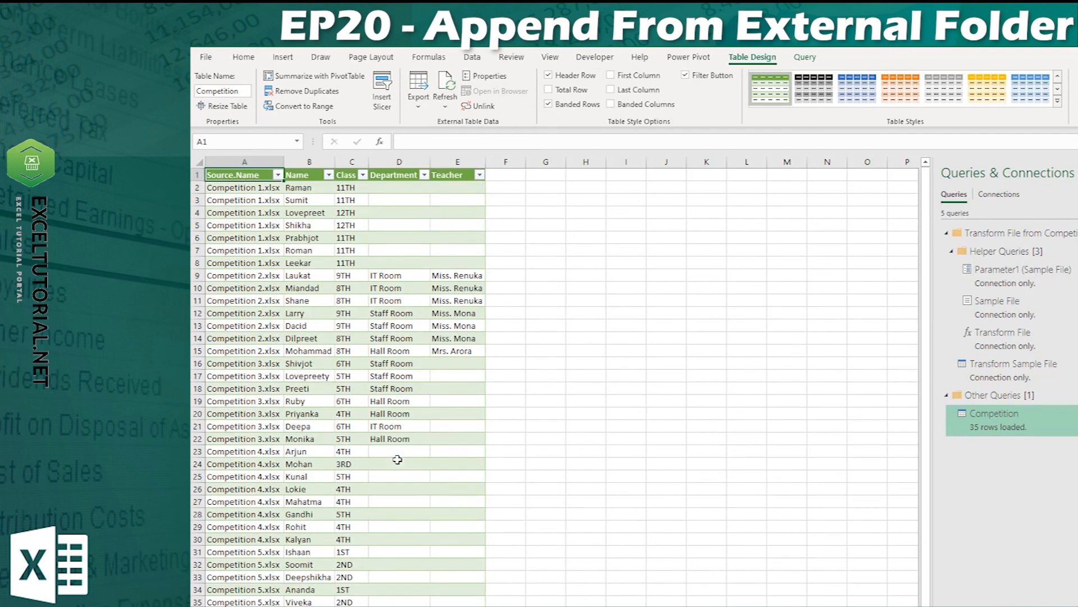